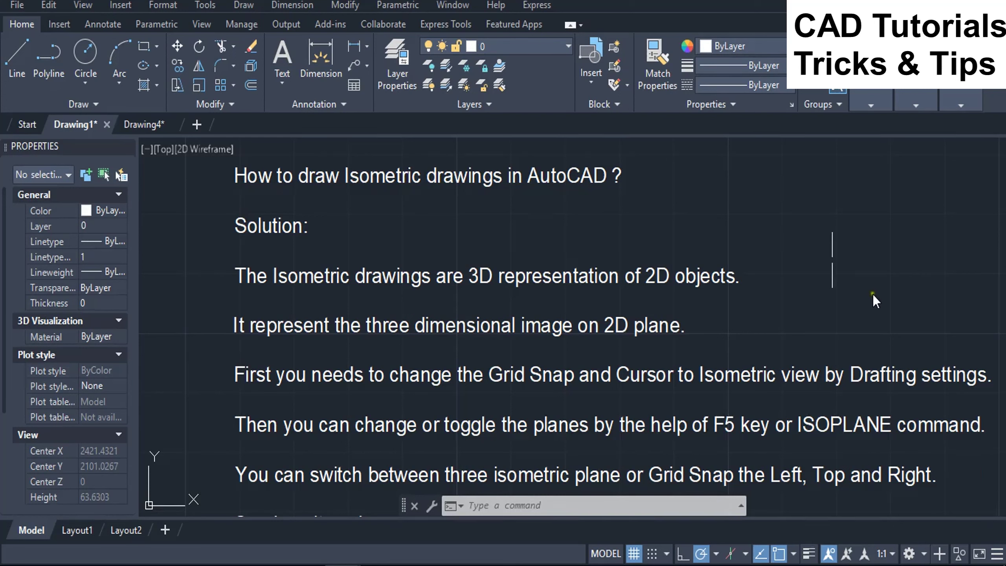
Switch to Drawing4 and set the drafting grid snap type to Isometric snap.
left_click(137, 125)
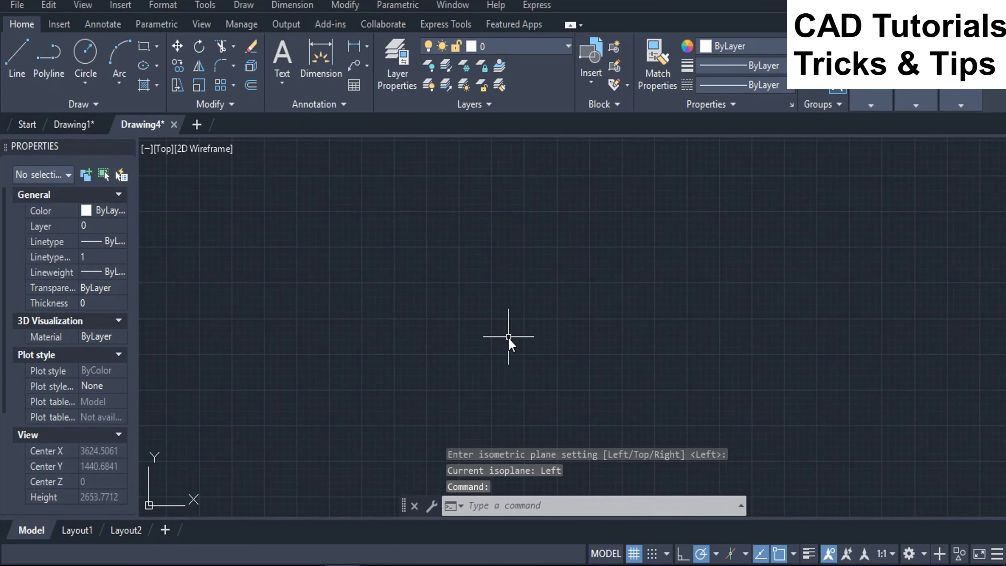
type("ds")
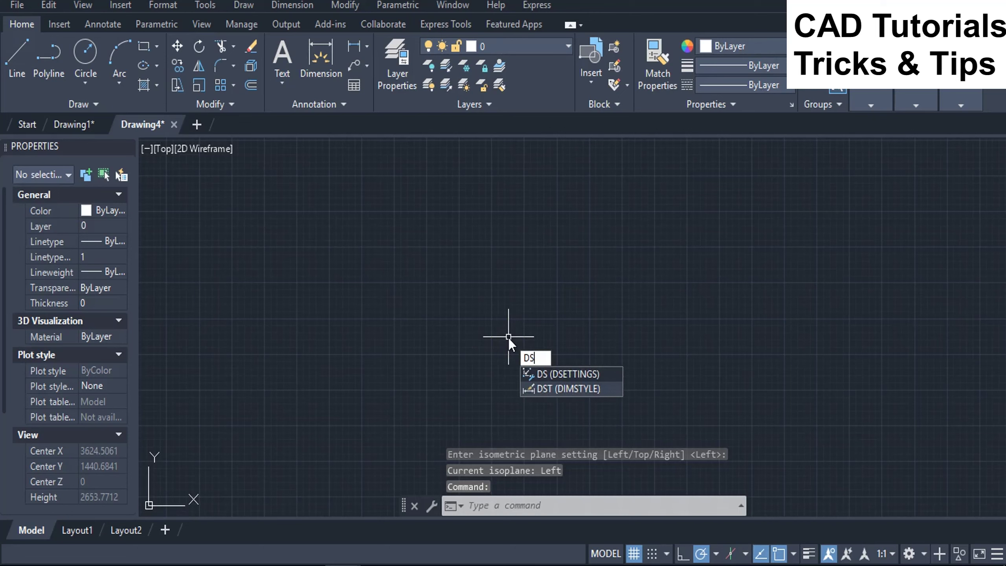
key("Return")
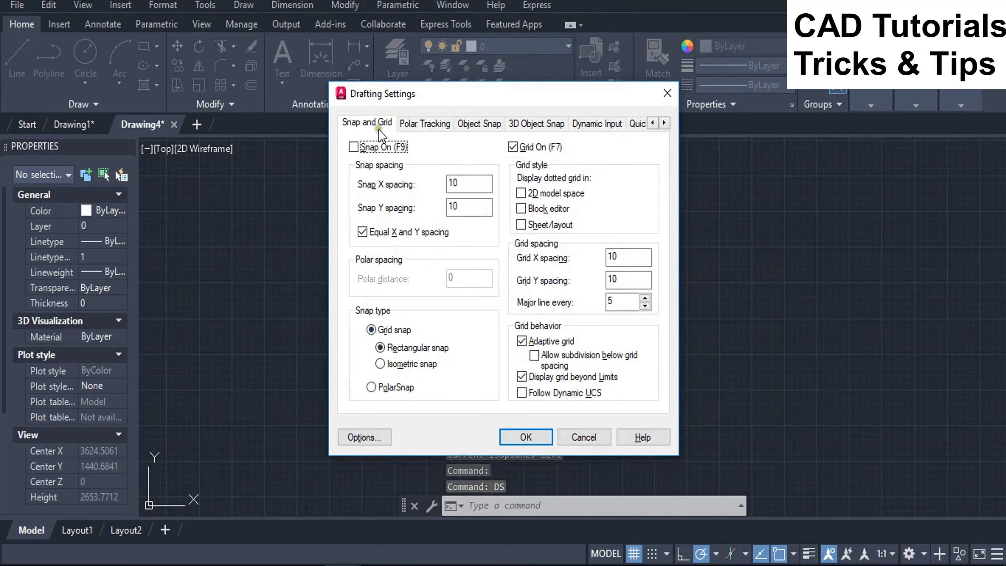
left_click(408, 364)
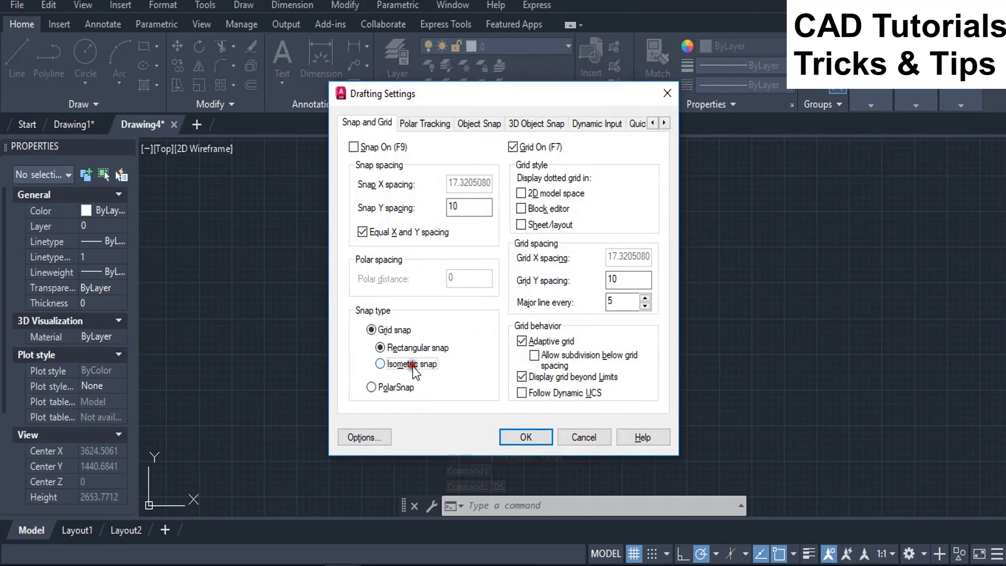
left_click(523, 437)
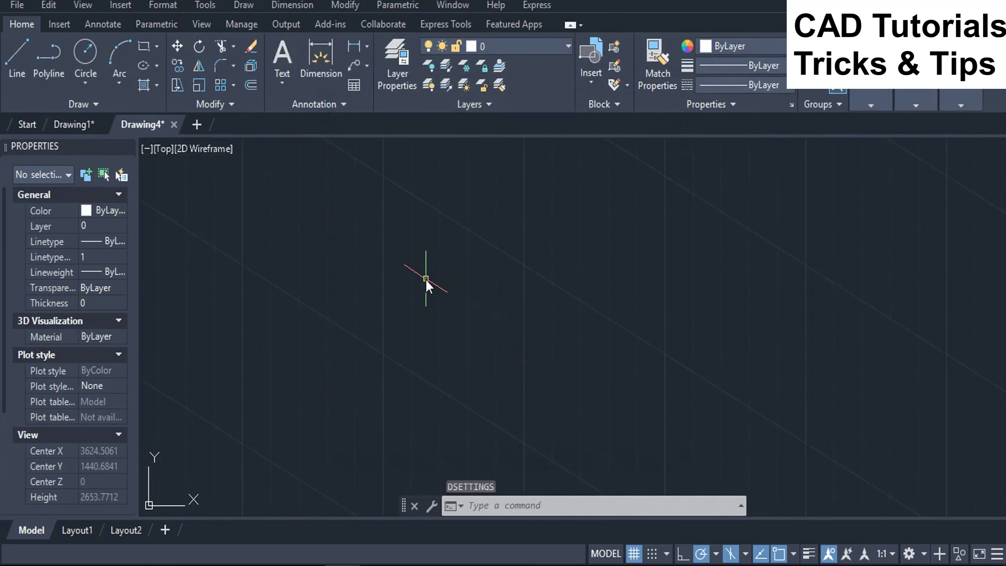
Set the current isometric plane to Top with the ISOPLANE command.
type("isoplane")
key("Return")
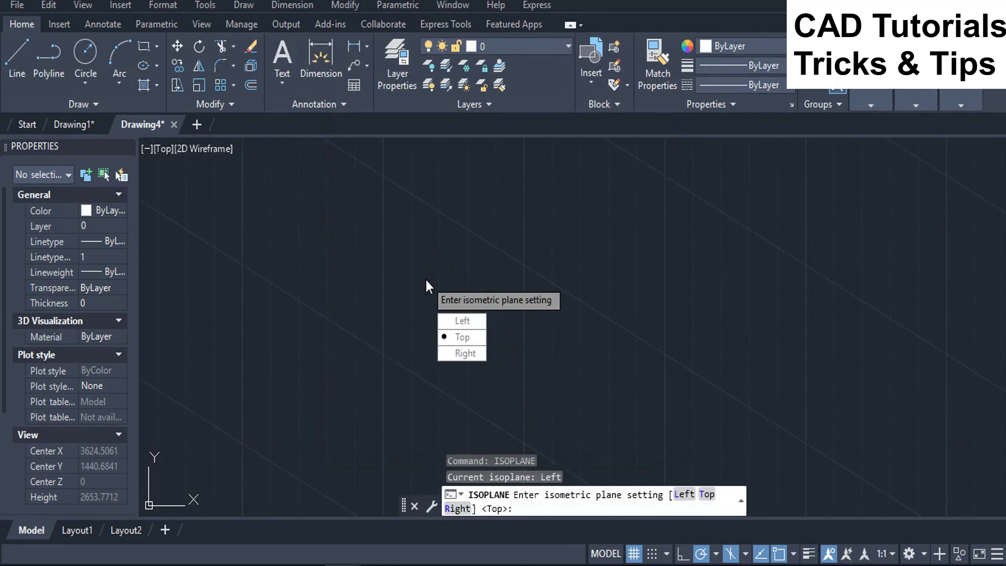
left_click(460, 339)
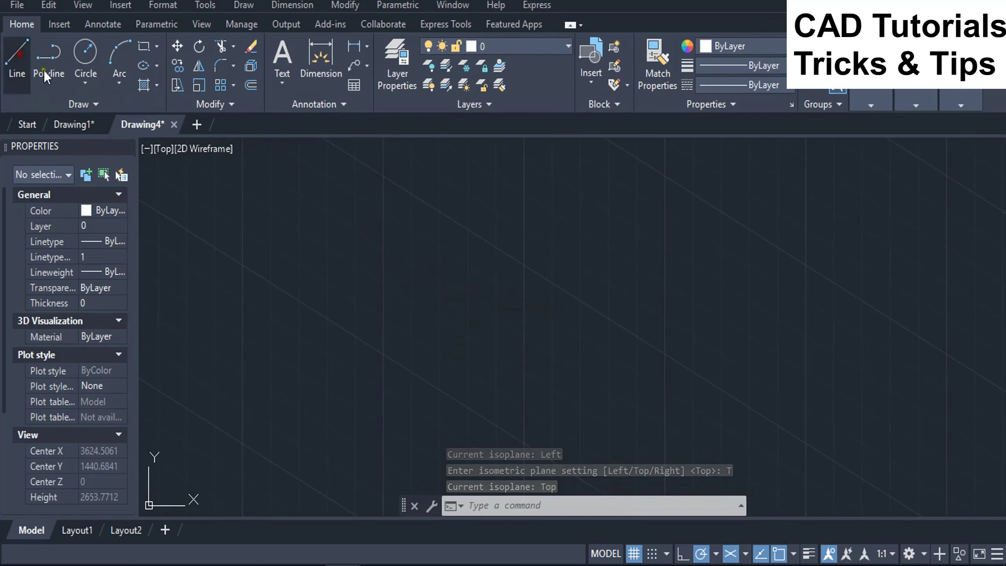
Draw a closed four-sided isometric outline with Line, its sides about 1600 and 1540 units long.
left_click(18, 60)
scroll(332, 322, "down", 2)
left_click(387, 317)
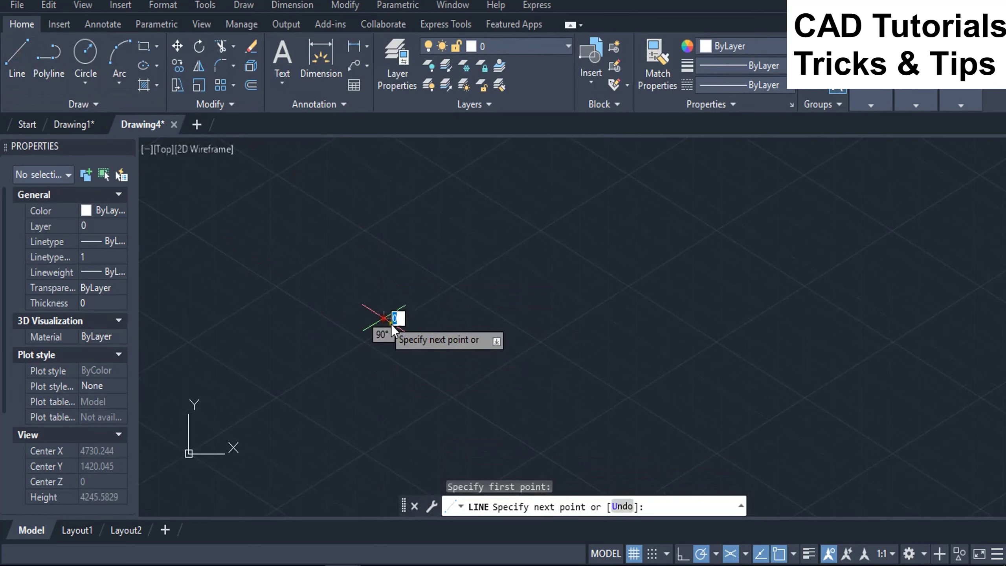
left_click(504, 393)
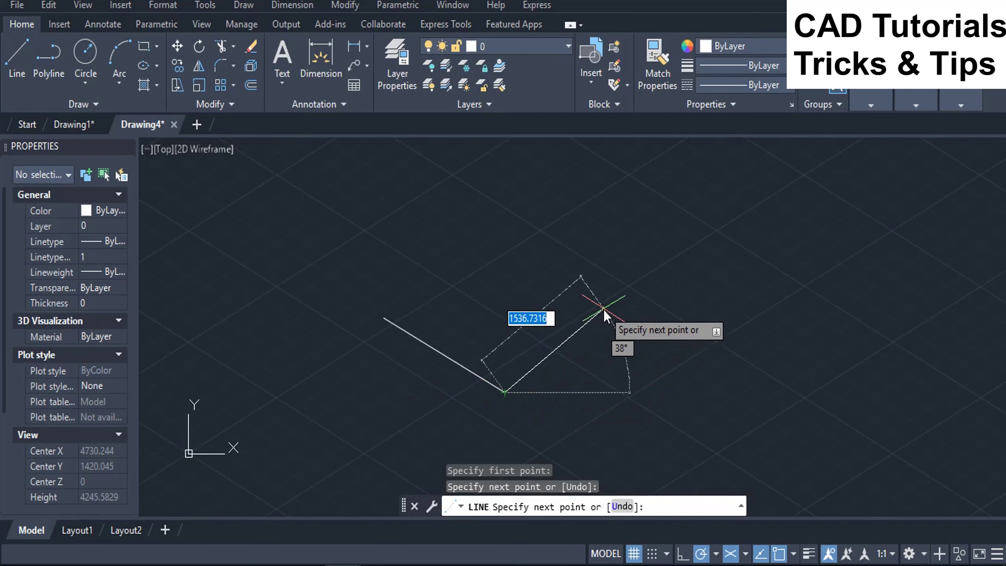
left_click(604, 310)
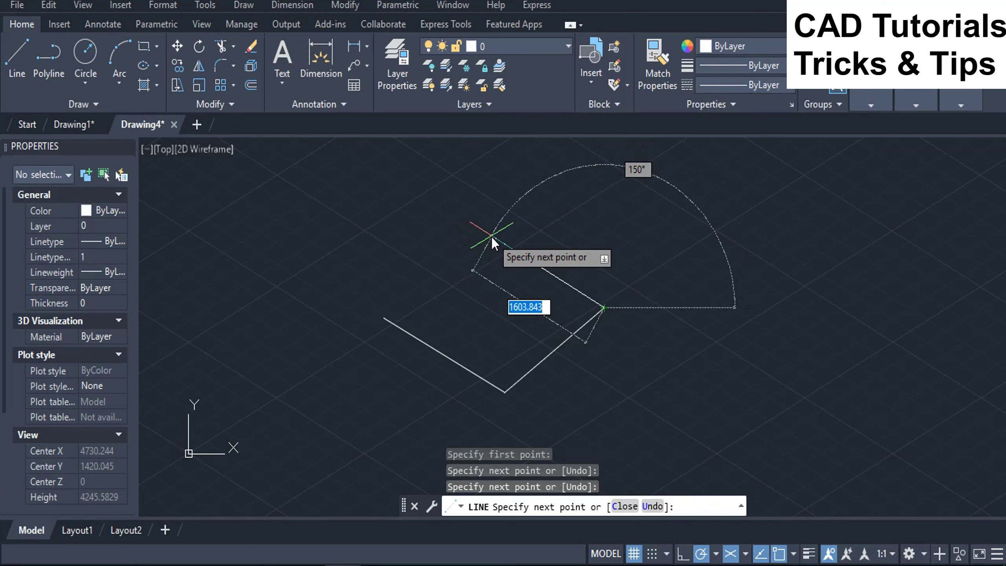
left_click(491, 236)
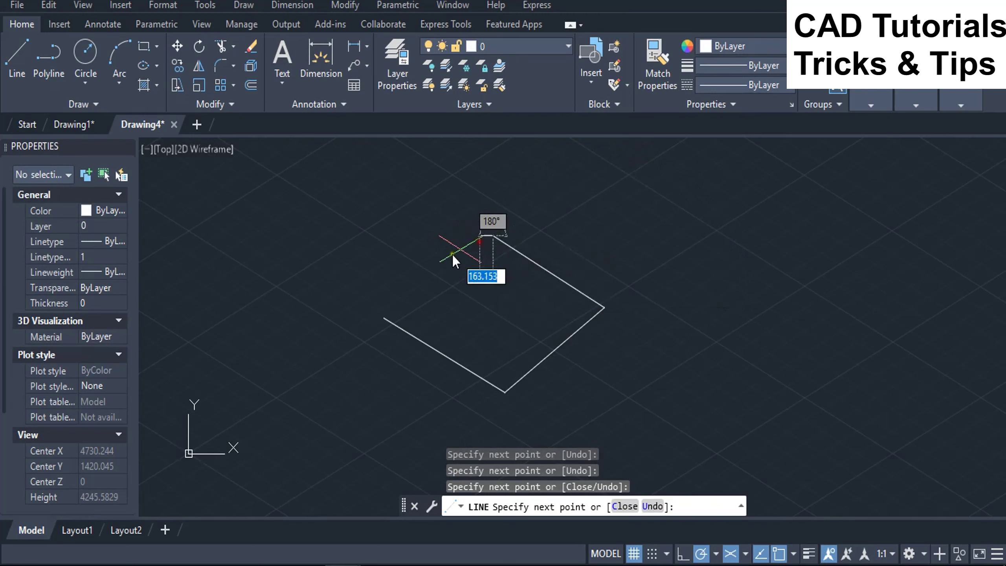
left_click(387, 319)
right_click(386, 319)
left_click(400, 327)
Copy the whole four-sided outline about 2700 units straight up, using its lowest corner as the base point.
scroll(400, 316, "down", 4)
scroll(400, 315, "up", 2)
type("co")
key("Return")
left_click(588, 378)
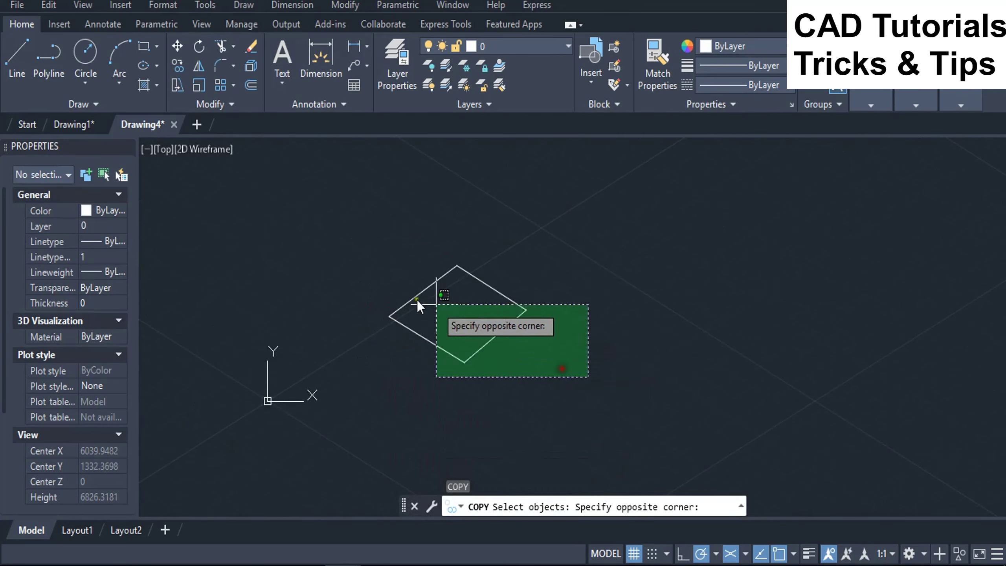
left_click(390, 266)
key("Return")
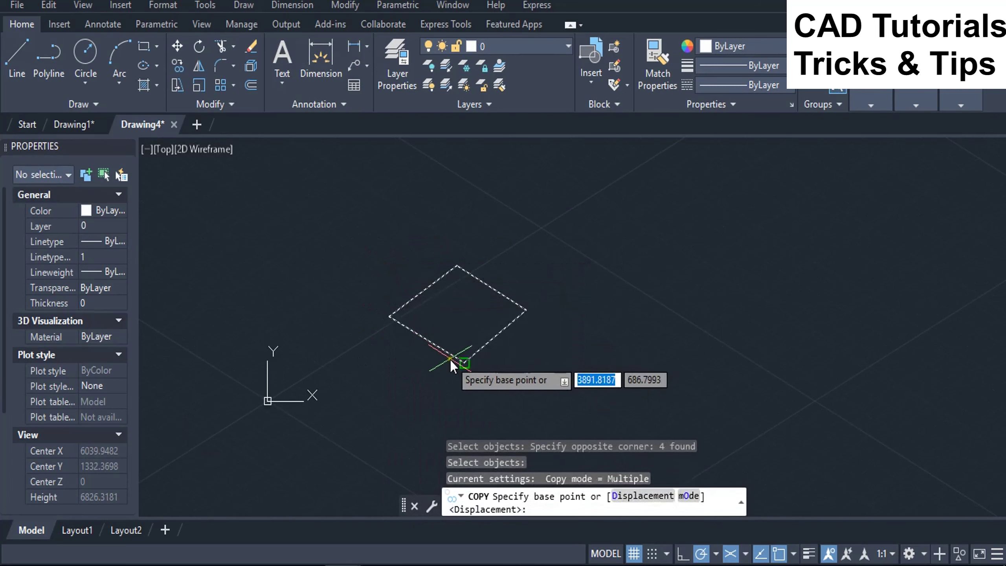
left_click(466, 364)
middle_click_drag(460, 283, 463, 340)
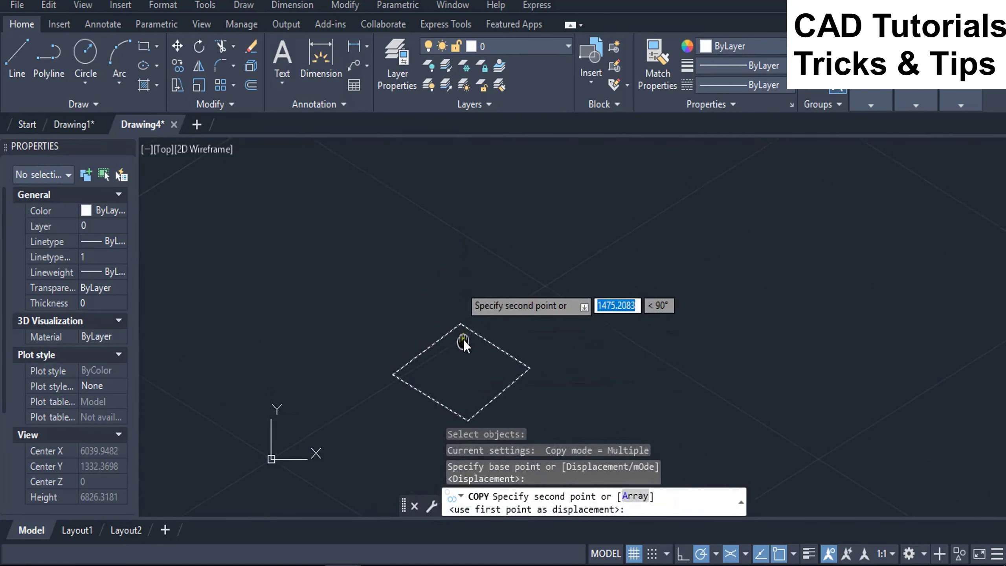
left_click(465, 273)
right_click(466, 272)
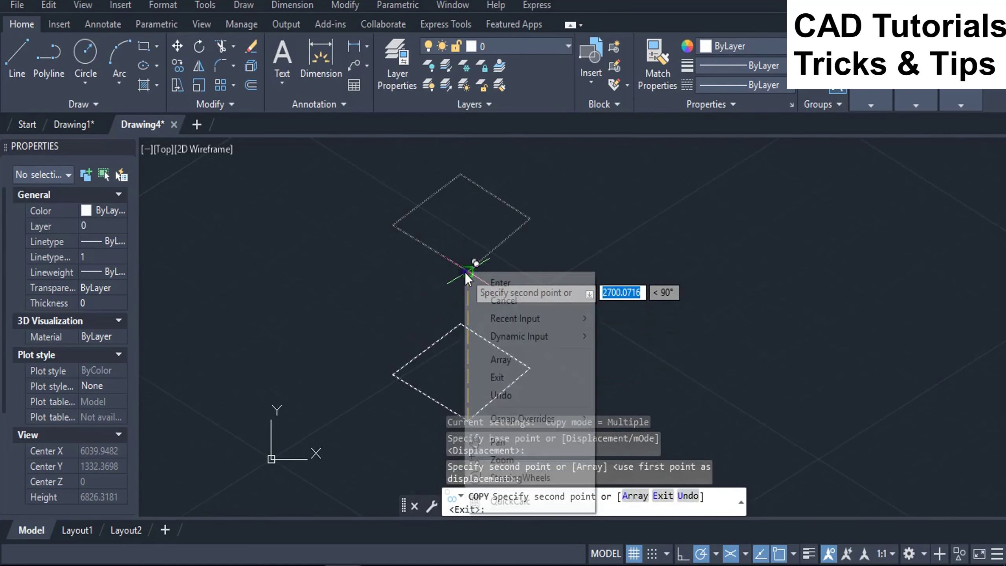
left_click(485, 277)
scroll(407, 256, "down", 2)
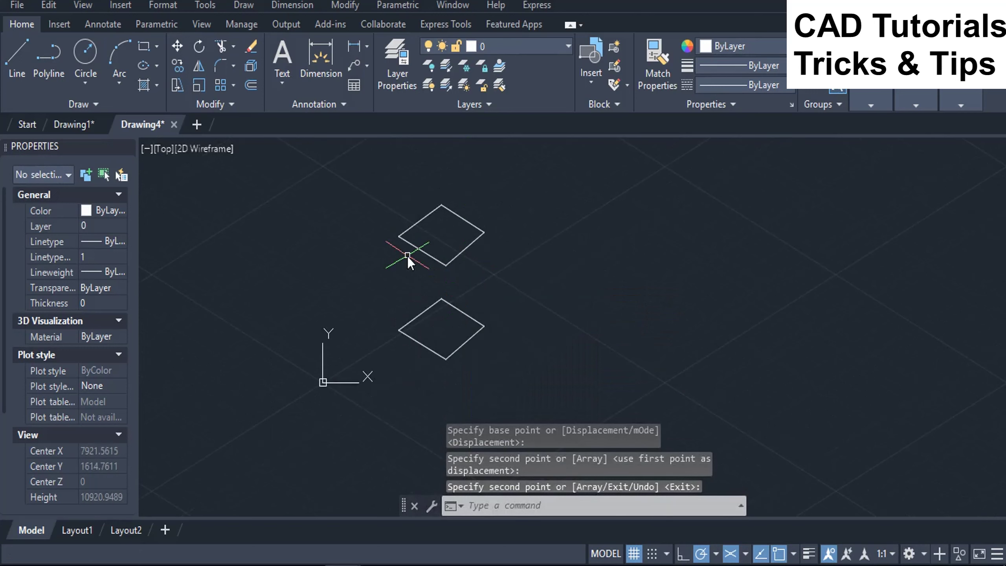
Draw a vertical line joining the front corners of the upper and lower outlines.
left_click(13, 62)
left_click(449, 270)
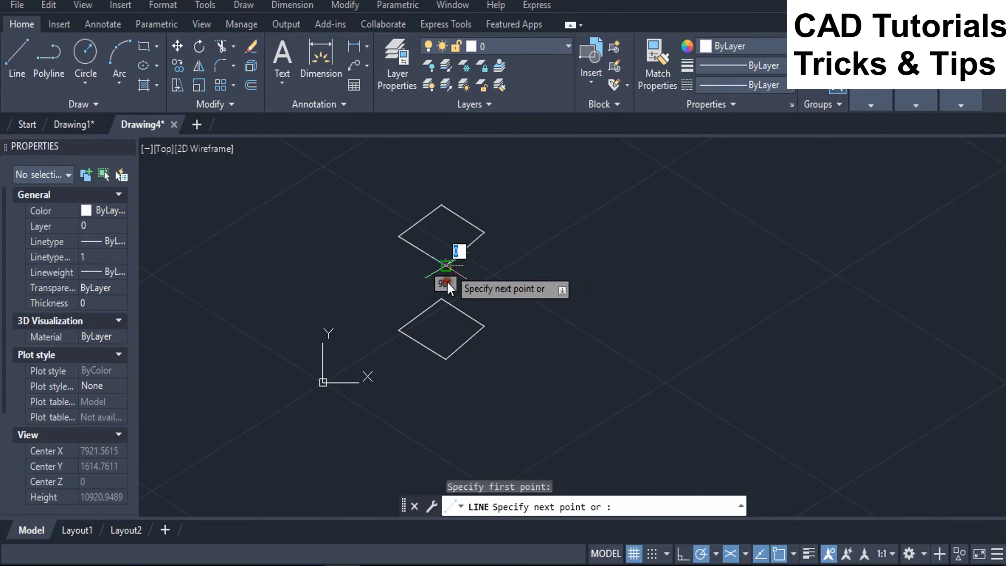
left_click(446, 360)
right_click(447, 359)
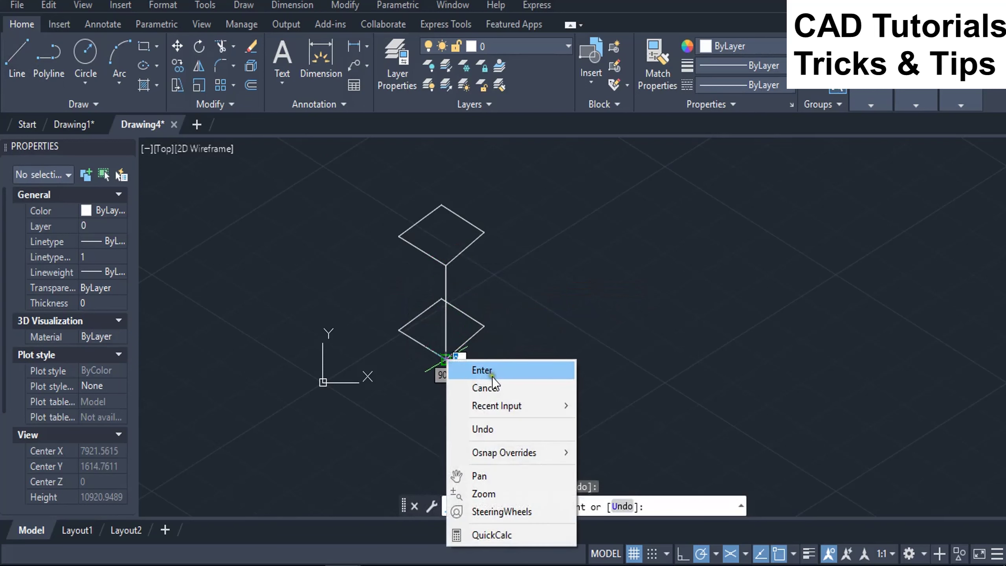
left_click(491, 371)
middle_click_drag(418, 325, 422, 327)
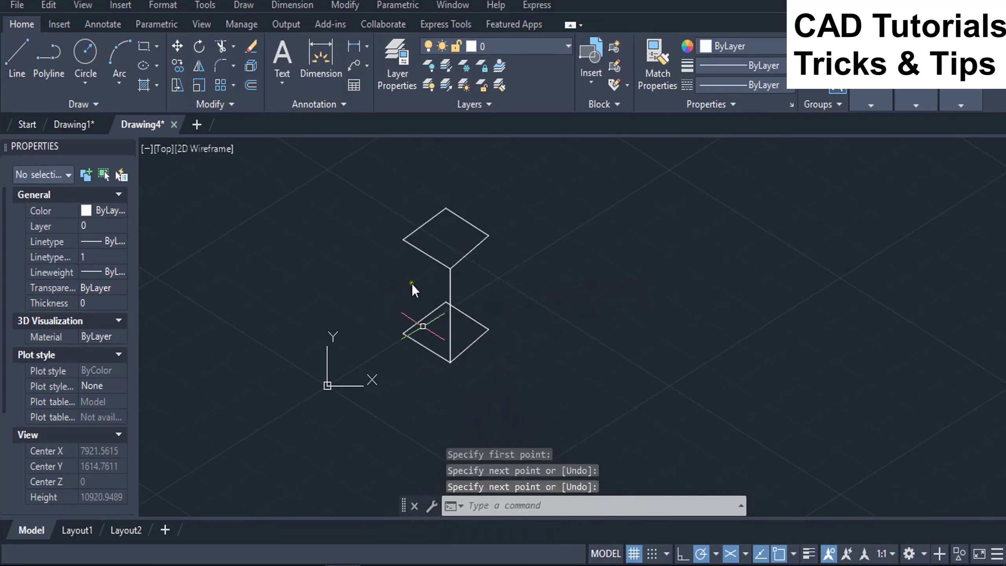
Draw a vertical line joining the right-hand corners of the upper and lower outlines.
left_click(21, 59)
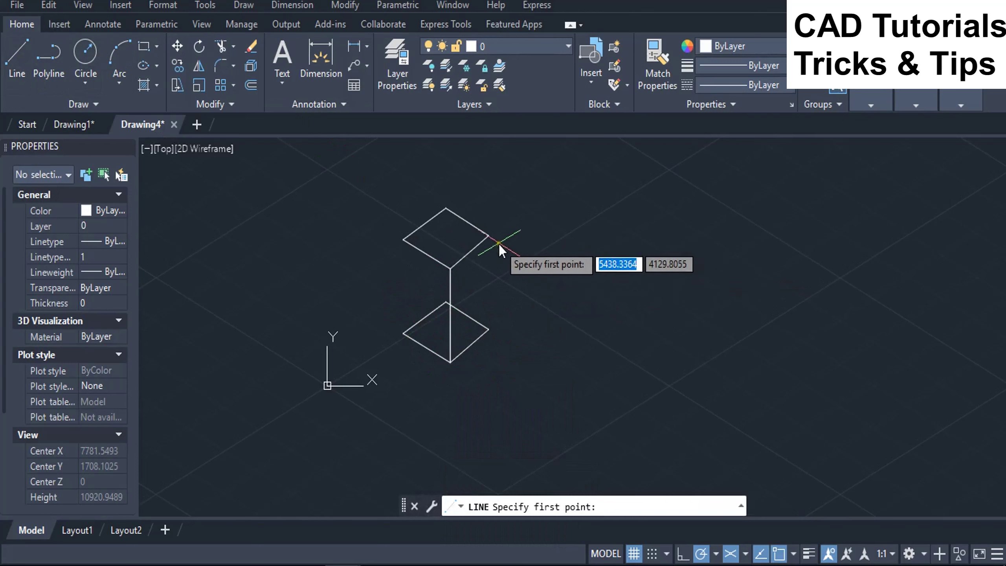
left_click(489, 235)
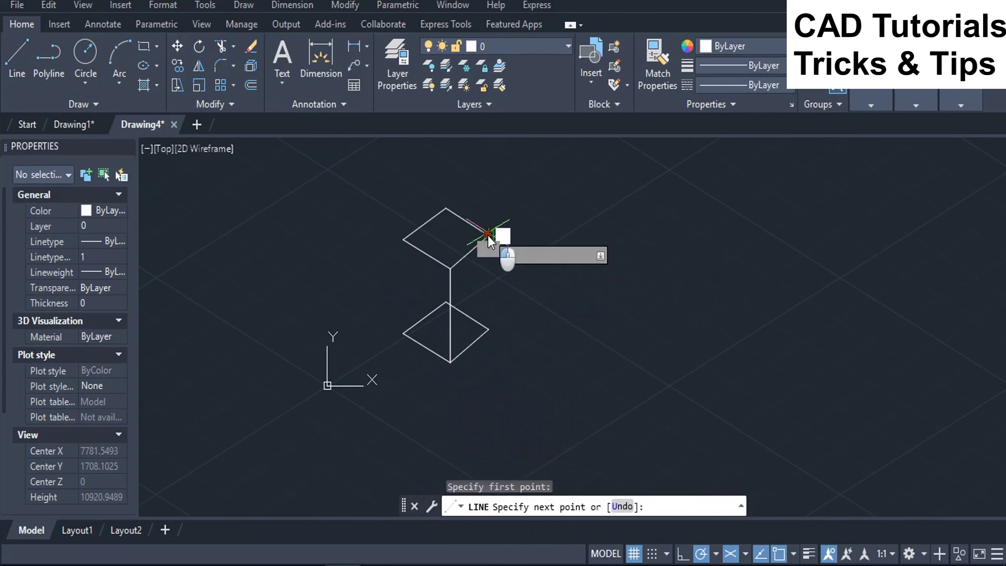
left_click(485, 333)
right_click(486, 333)
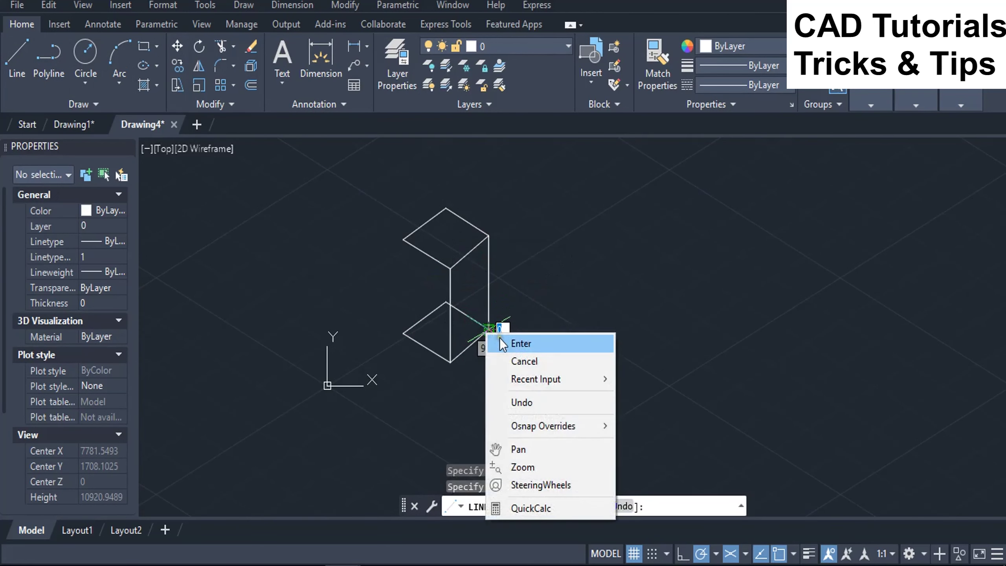
left_click(514, 342)
Draw a vertical line joining the rear corners of the upper and lower outlines.
left_click(17, 56)
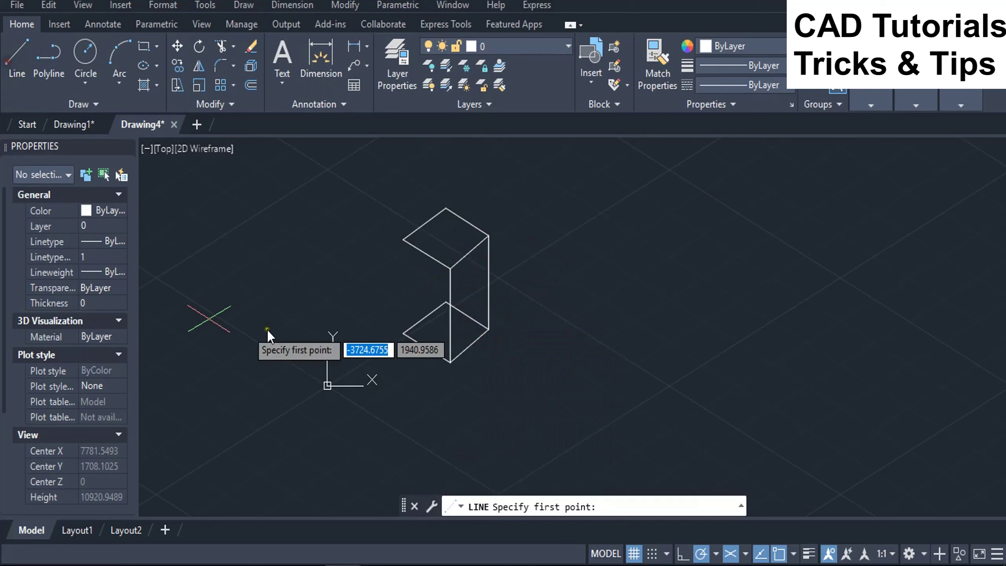
left_click(445, 207)
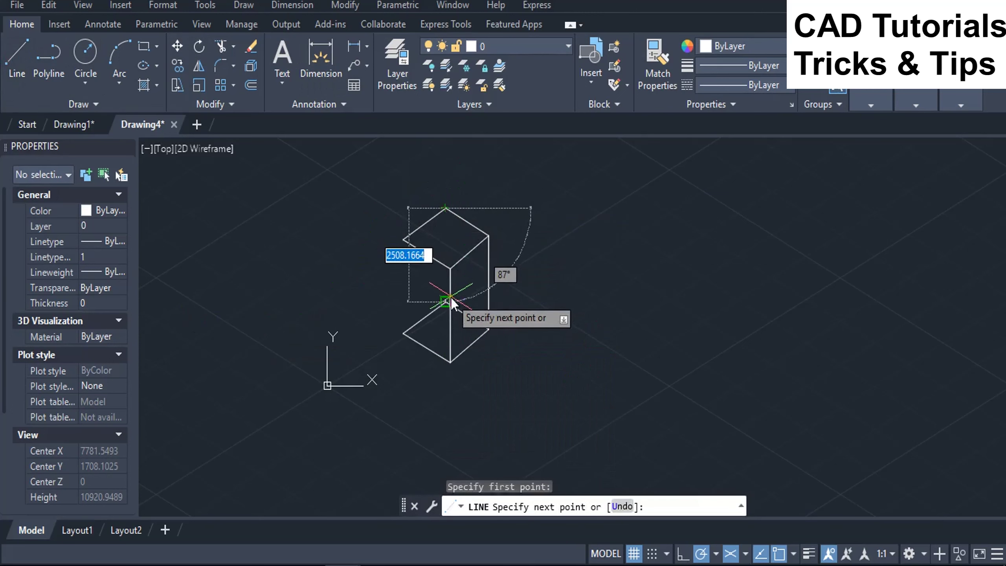
left_click(448, 307)
right_click(447, 307)
left_click(462, 317)
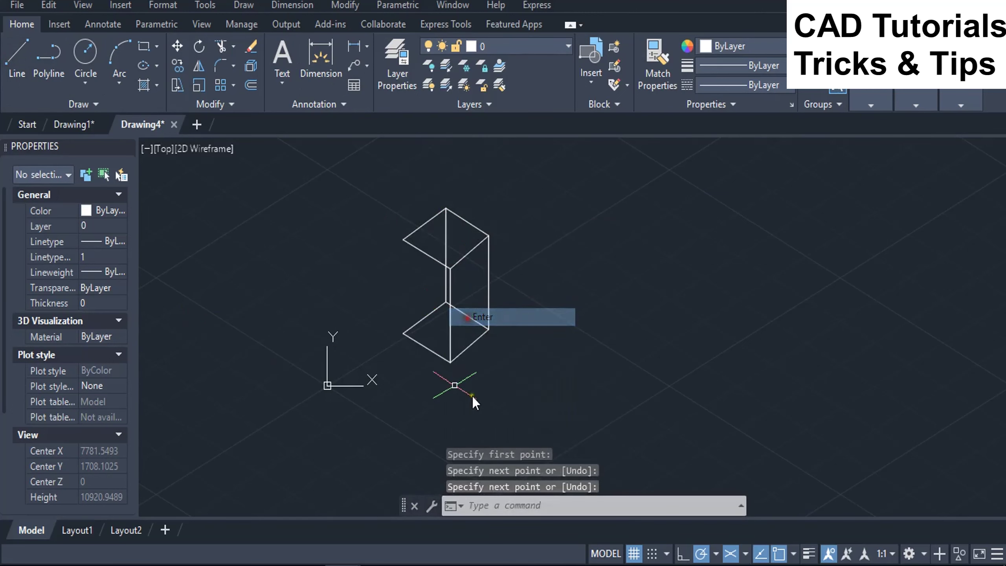
Draw a vertical line joining the left-hand corners of the two outlines to complete the isometric box.
left_click(22, 48)
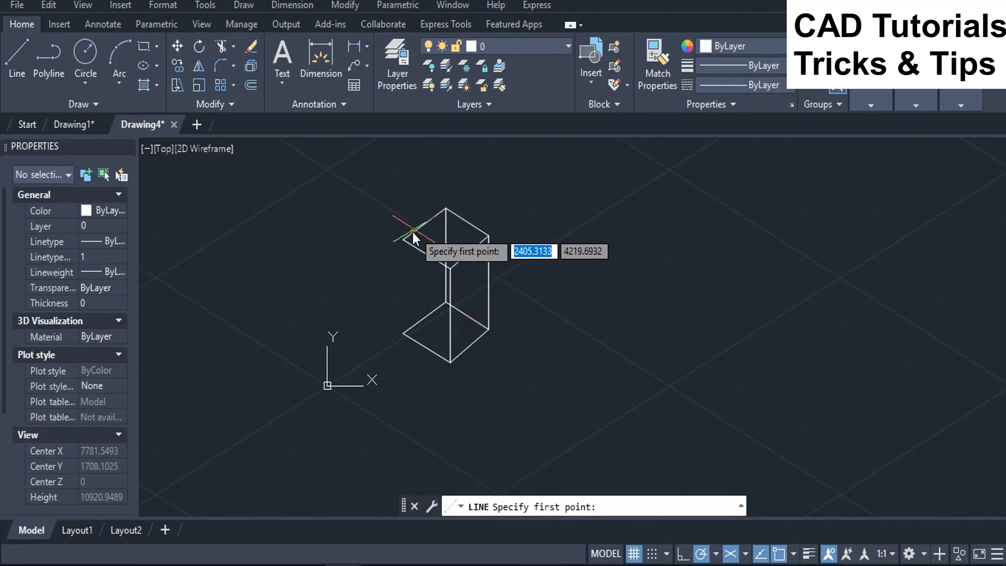
left_click(403, 238)
left_click(404, 334)
right_click(407, 335)
left_click(417, 342)
middle_click_drag(422, 375, 422, 398)
scroll(431, 379, "up", 2)
middle_click_drag(542, 292, 543, 307)
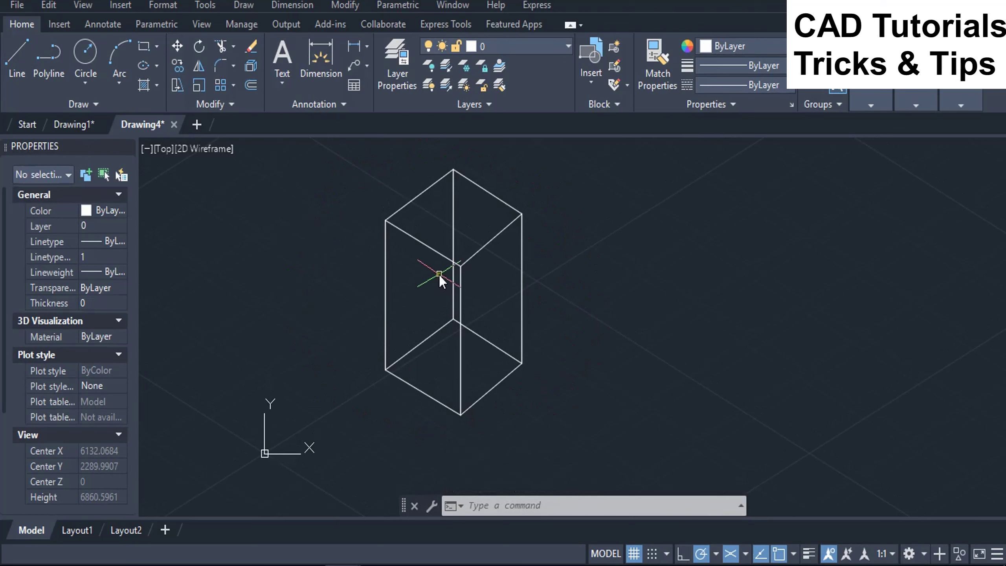
scroll(440, 275, "down", 2)
key("Escape")
key("Escape")
key("Escape")
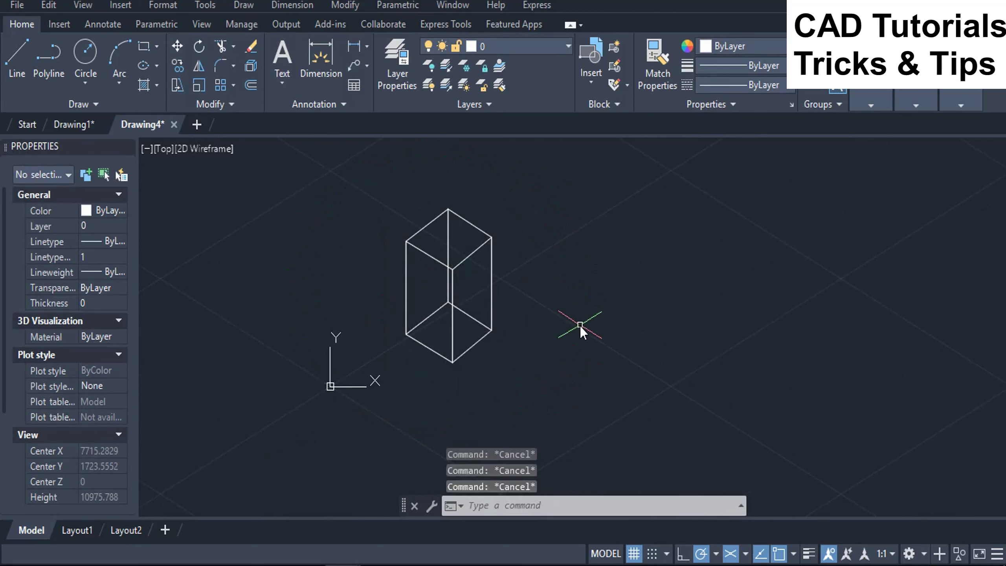
Draw a small isocircle near the middle of the box's top face with the Ellipse command's Isocircle option.
type("ellipse")
key("Return")
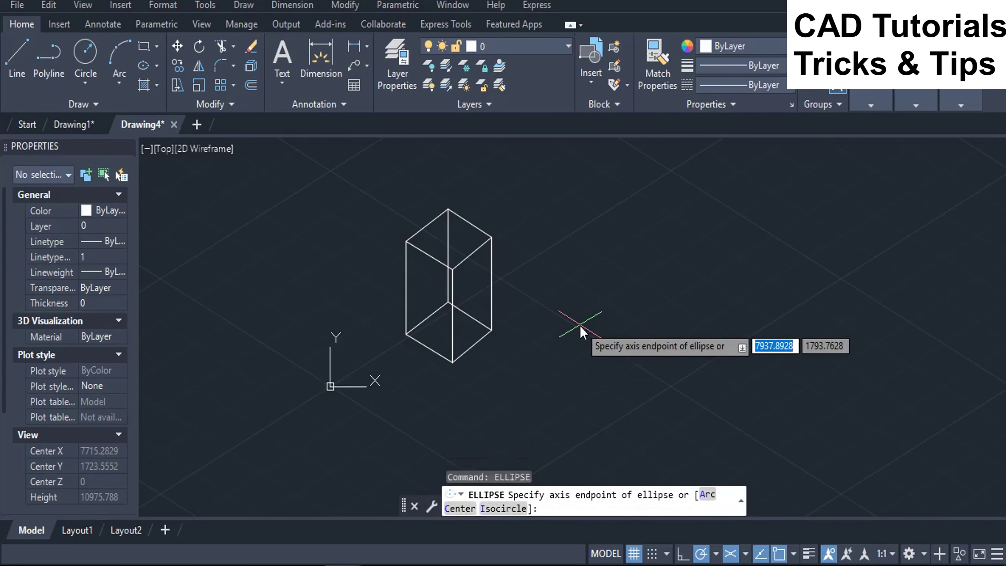
left_click(510, 508)
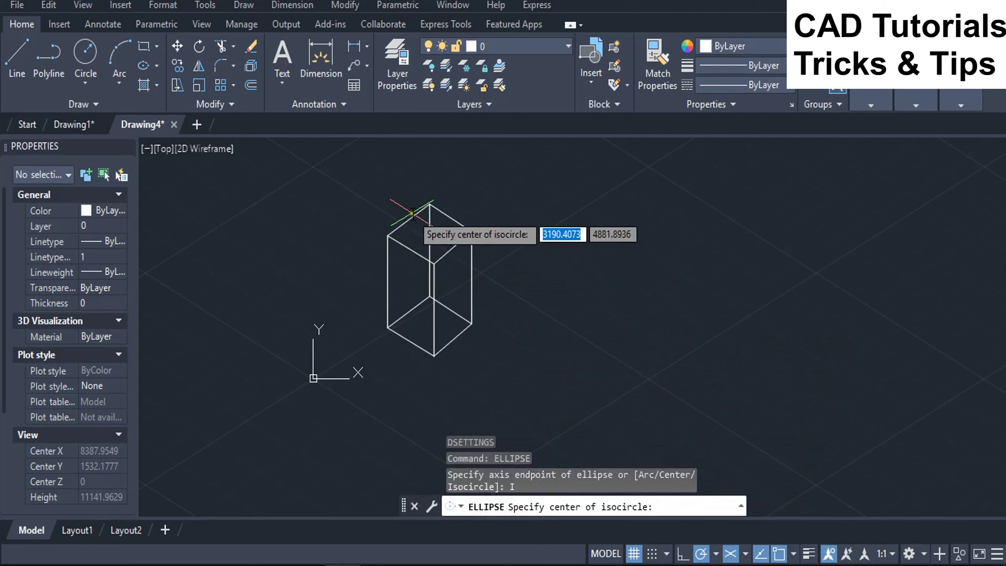
scroll(412, 213, "up", 2)
scroll(441, 186, "up", 6)
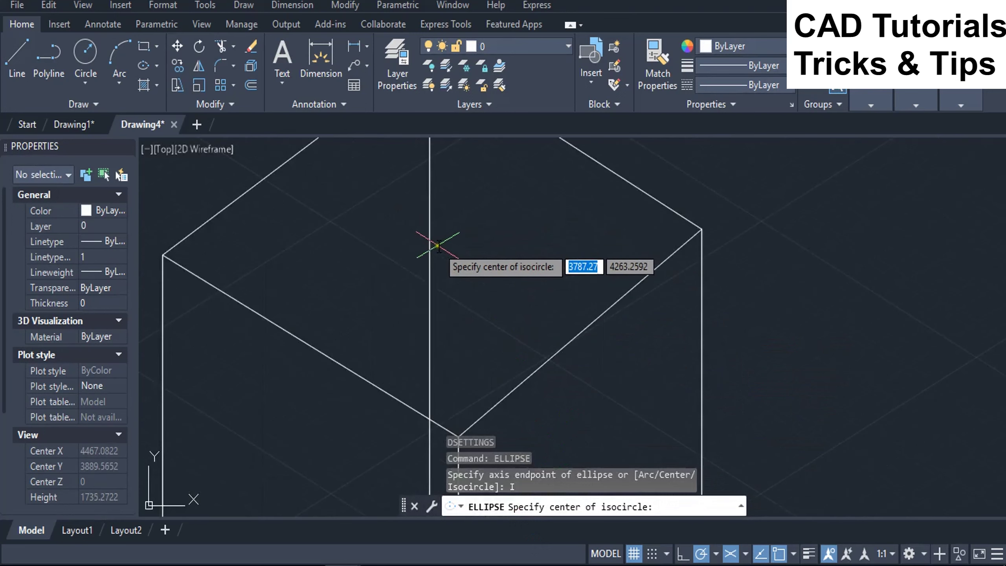
left_click(429, 246)
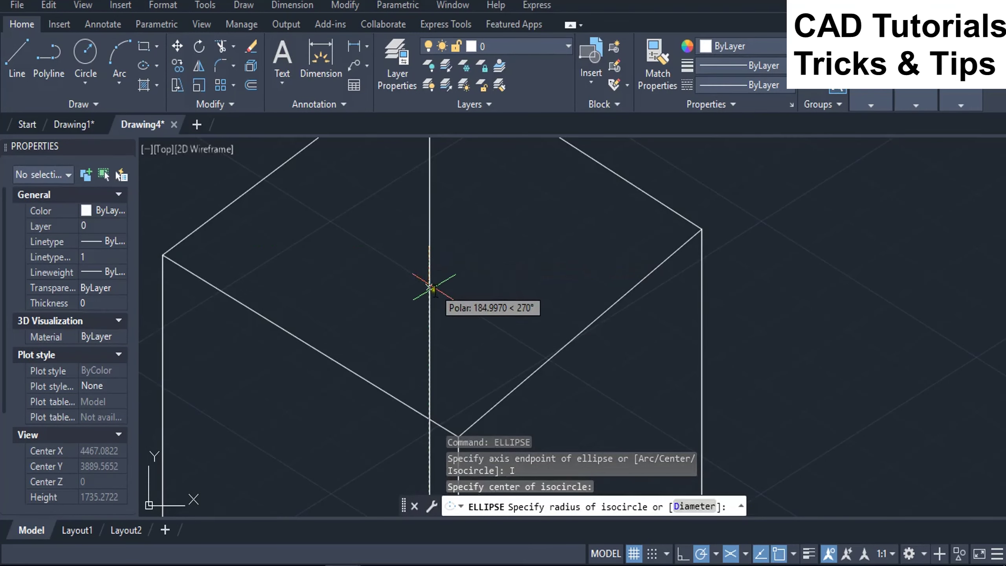
left_click(435, 303)
scroll(428, 266, "down", 6)
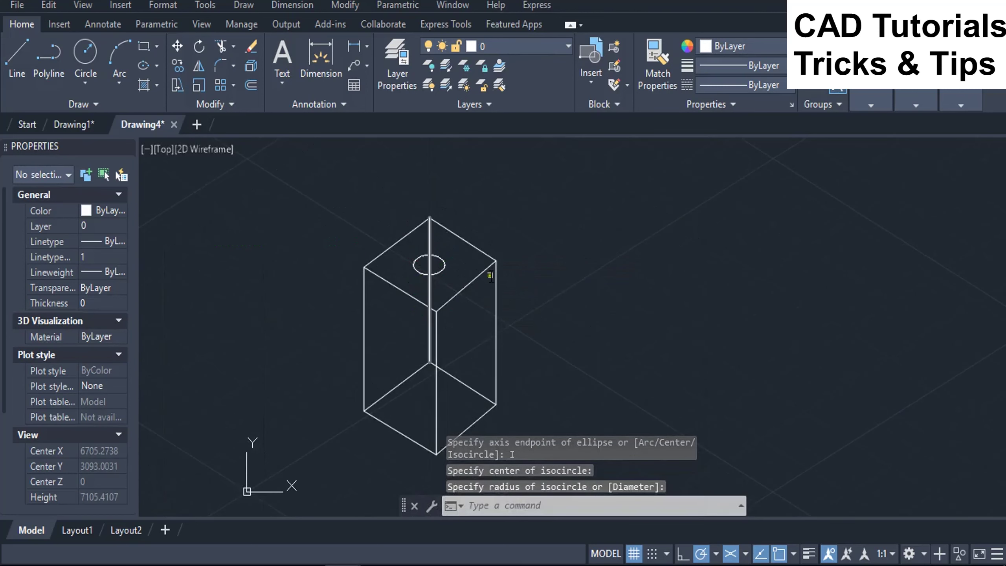
Copy the top-face isocircle straight up by about 2263 units, using a base point at the circle.
type("co")
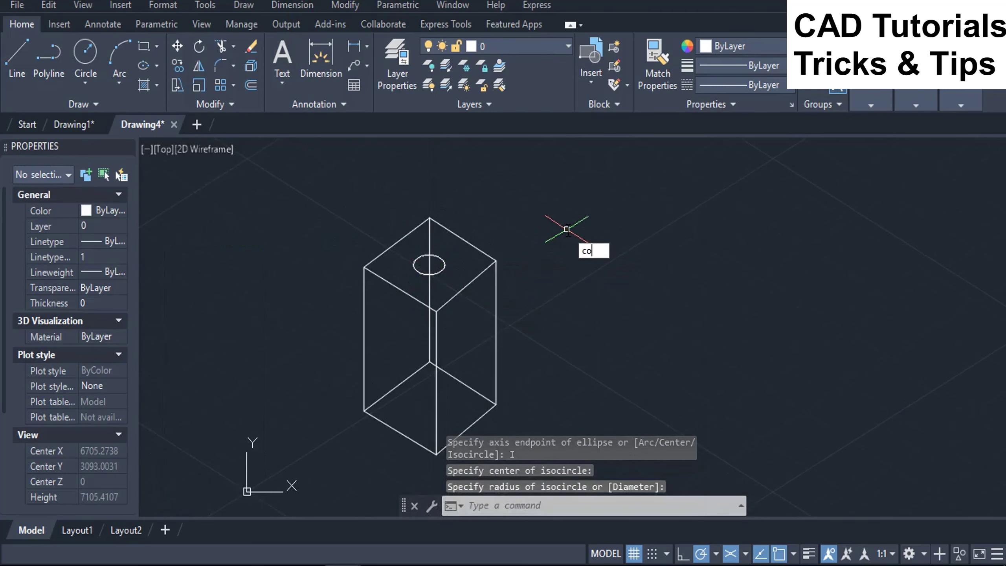
key("Return")
left_click(441, 270)
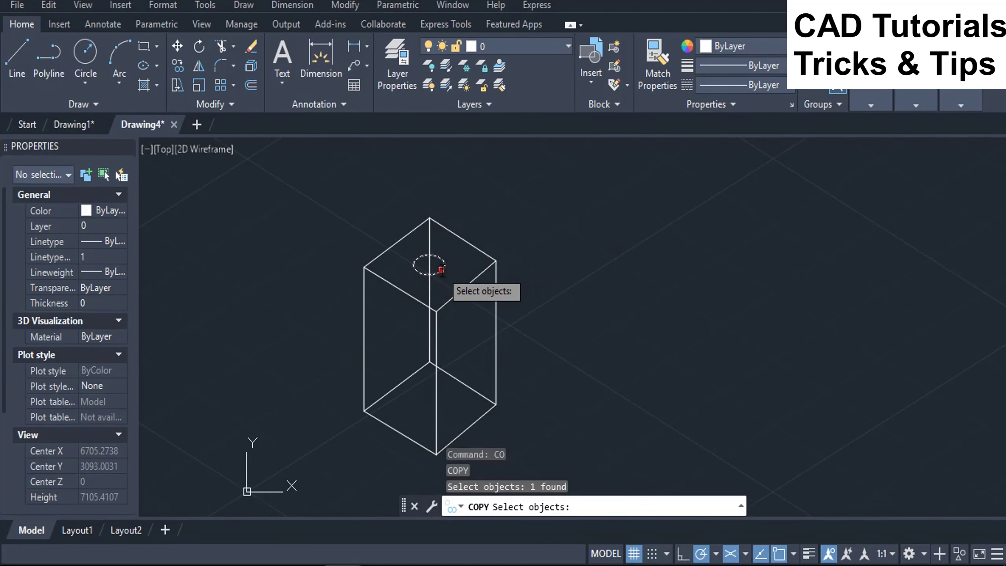
key("Return")
left_click(430, 265)
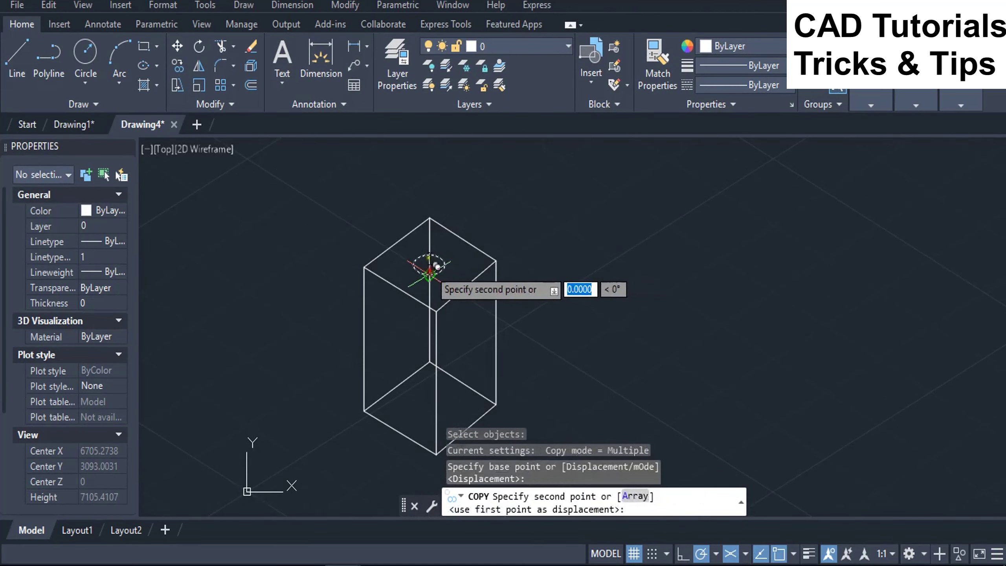
middle_click_drag(436, 194, 437, 225)
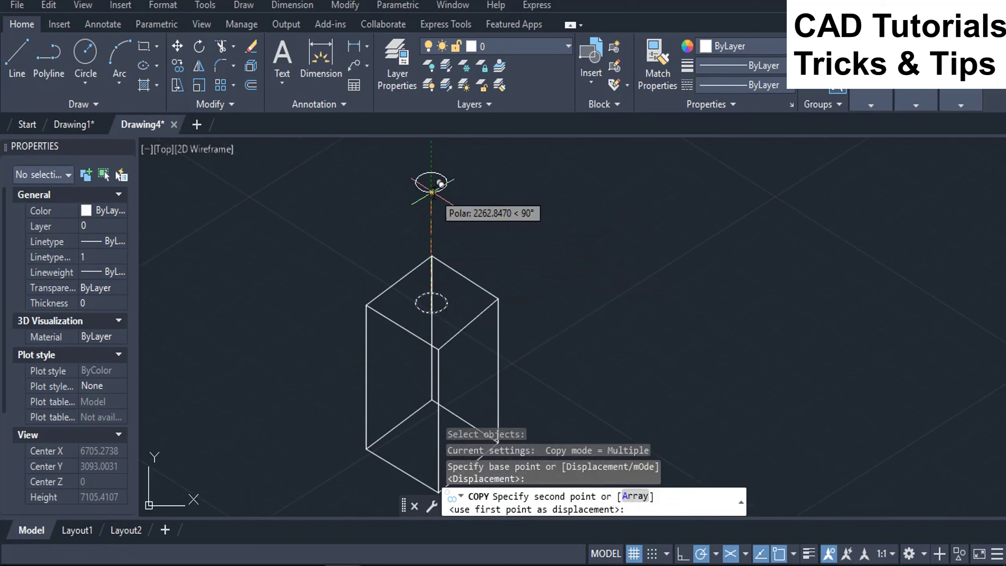
left_click(431, 191)
right_click(434, 193)
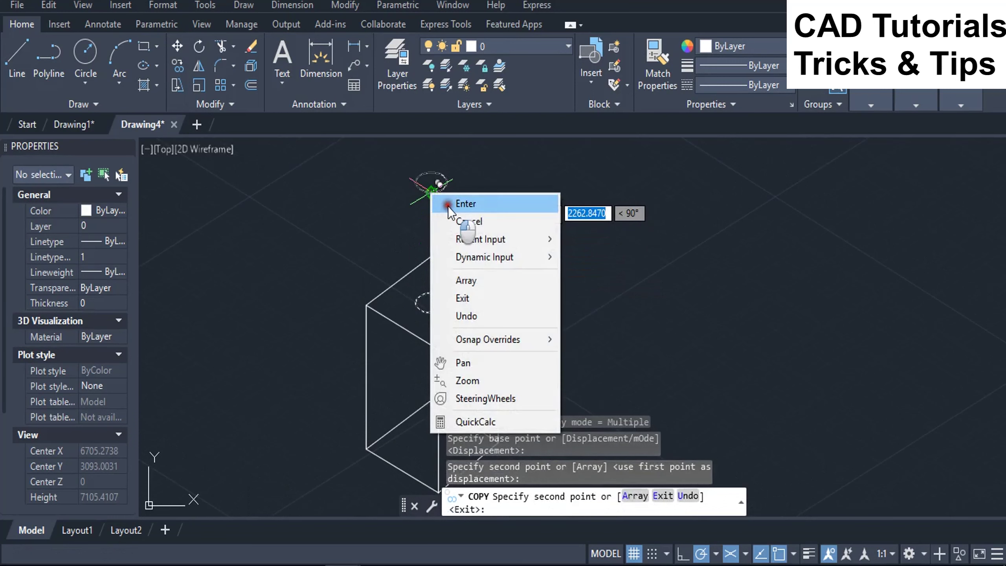
left_click(448, 205)
Draw a vertical line joining the right-hand sides of the raised isocircle and the isocircle on the box's top face.
scroll(409, 198, "down", 3)
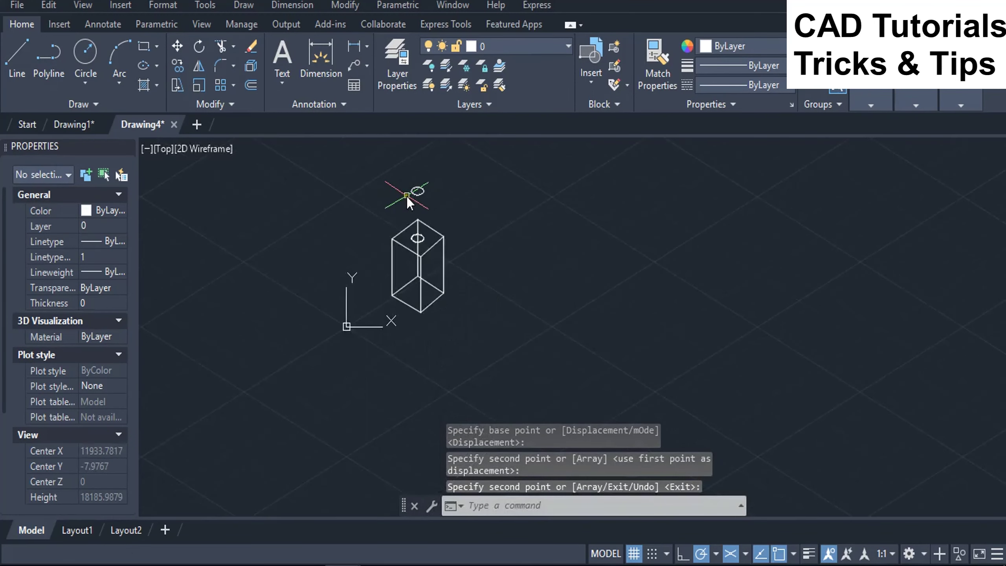
scroll(412, 203, "up", 3)
left_click(17, 55)
left_click(431, 171)
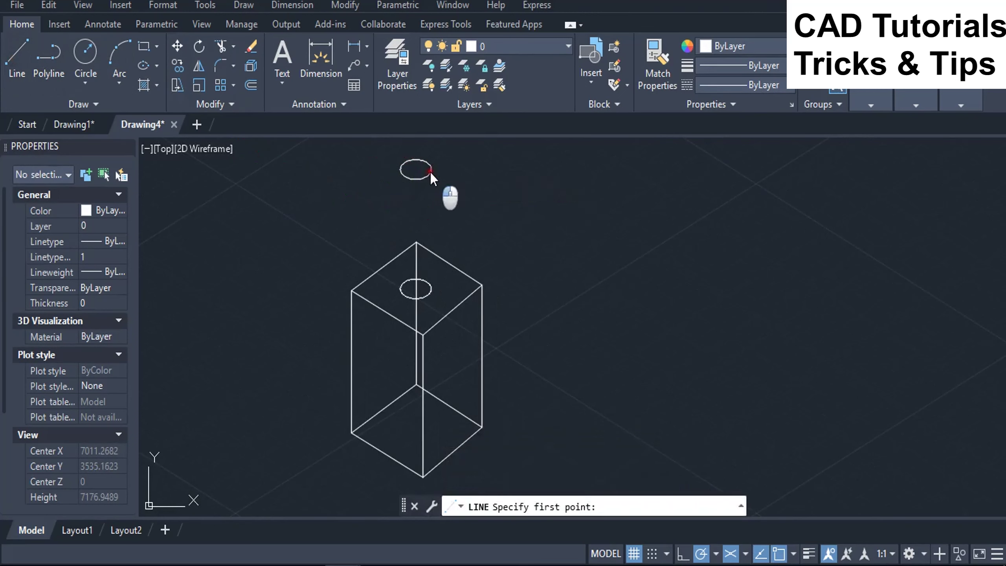
left_click(428, 291)
right_click(428, 291)
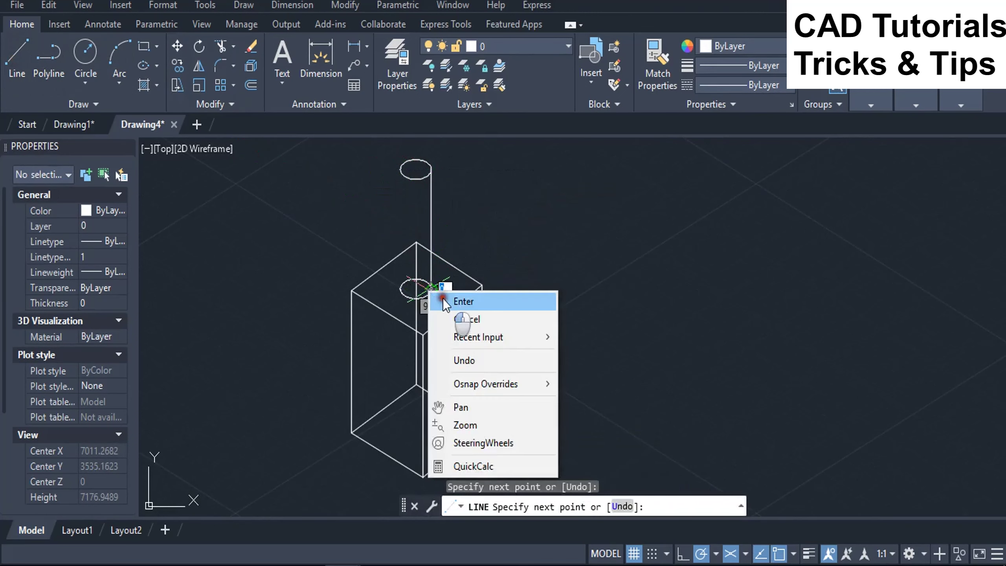
left_click(443, 298)
Draw a vertical line joining the left-hand sides of the two isocircles to complete the upright cylinder.
key("Return")
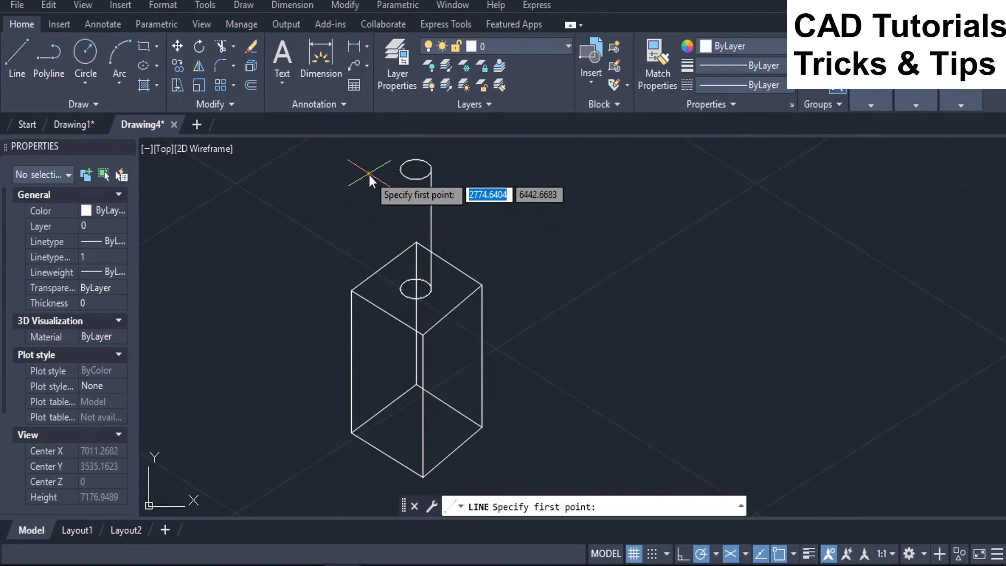
left_click(398, 172)
left_click(400, 291)
right_click(400, 296)
left_click(420, 302)
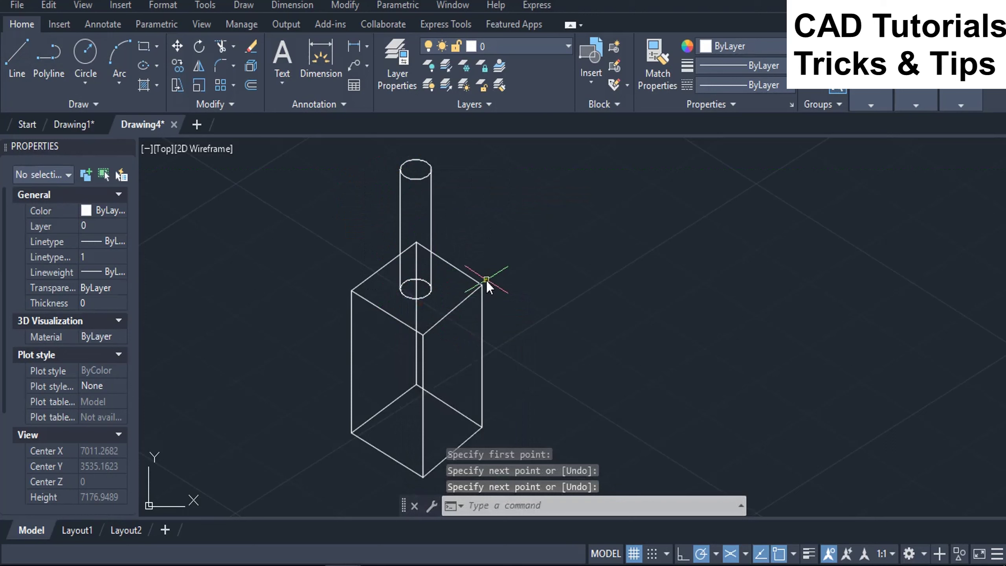
Trim the rear top edges inside the cylinder and the rear vertical line down to the top face's front edge.
type("tr")
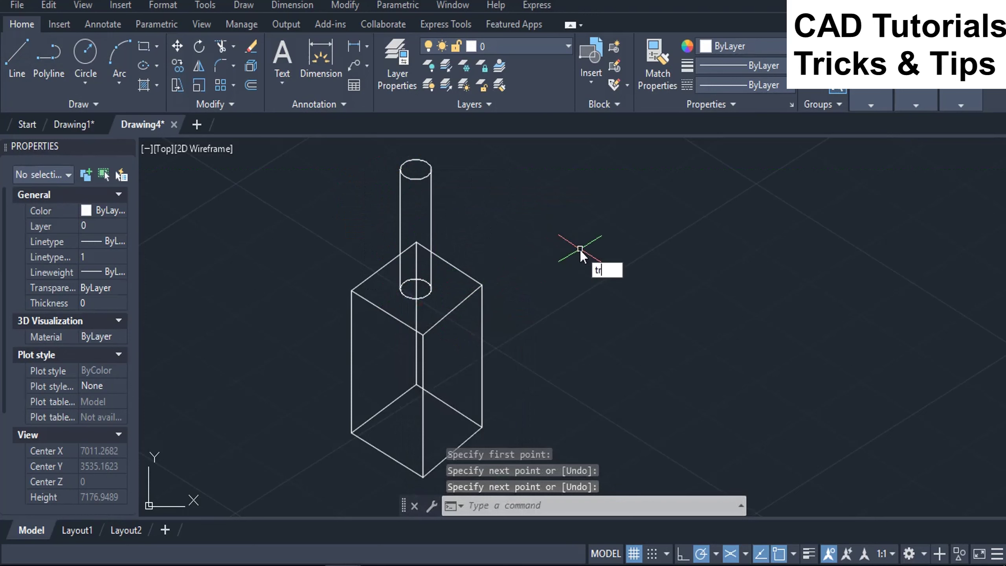
key("Return")
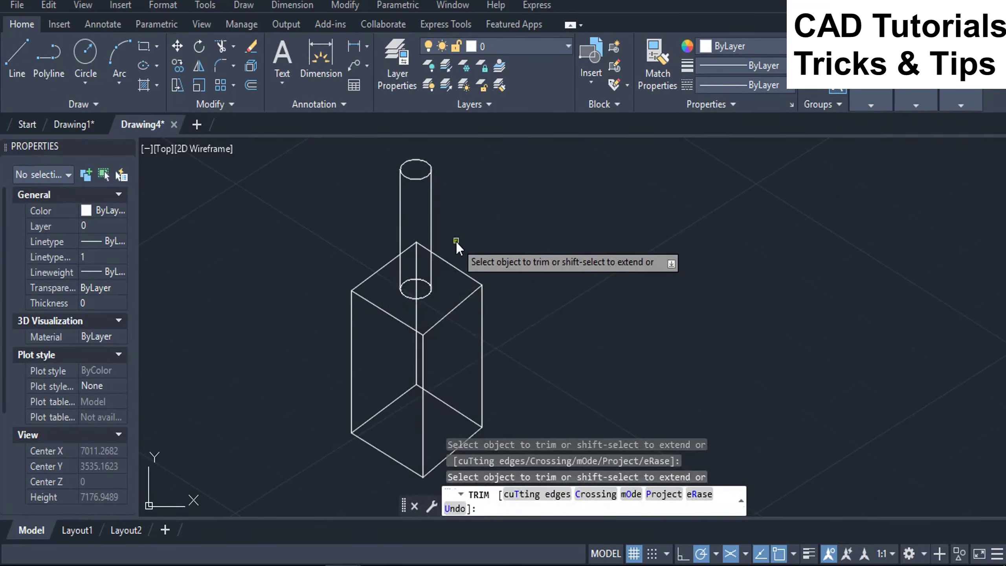
scroll(437, 241, "up", 3)
left_click(420, 258)
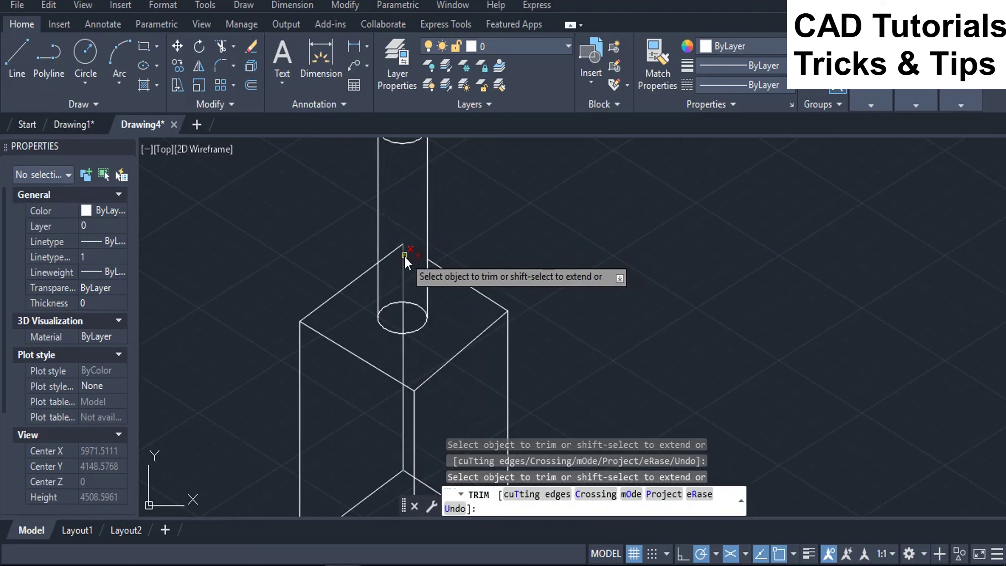
left_click(403, 256)
left_click(398, 248)
left_click(401, 316)
left_click(401, 354)
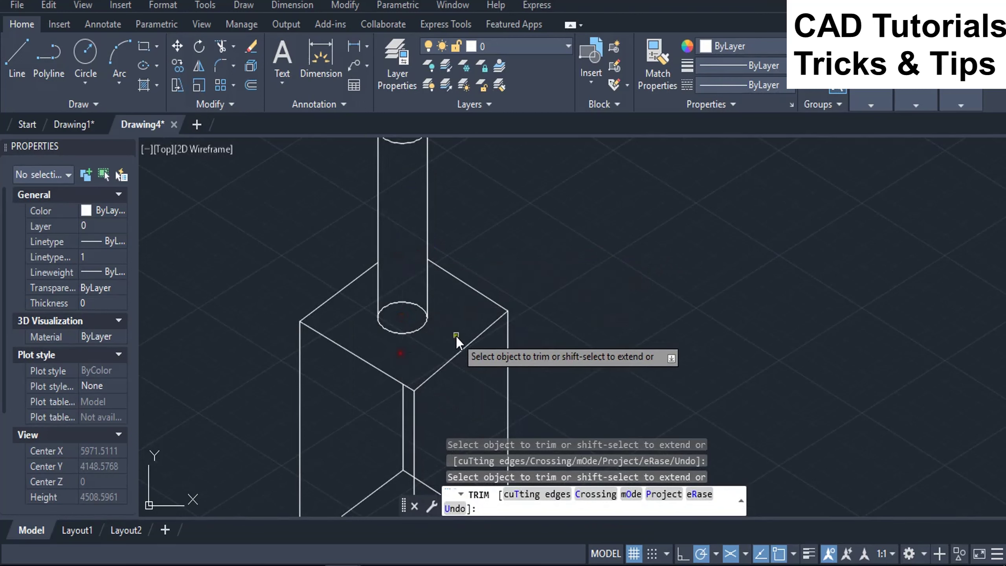
scroll(442, 290, "down", 2)
key("Escape")
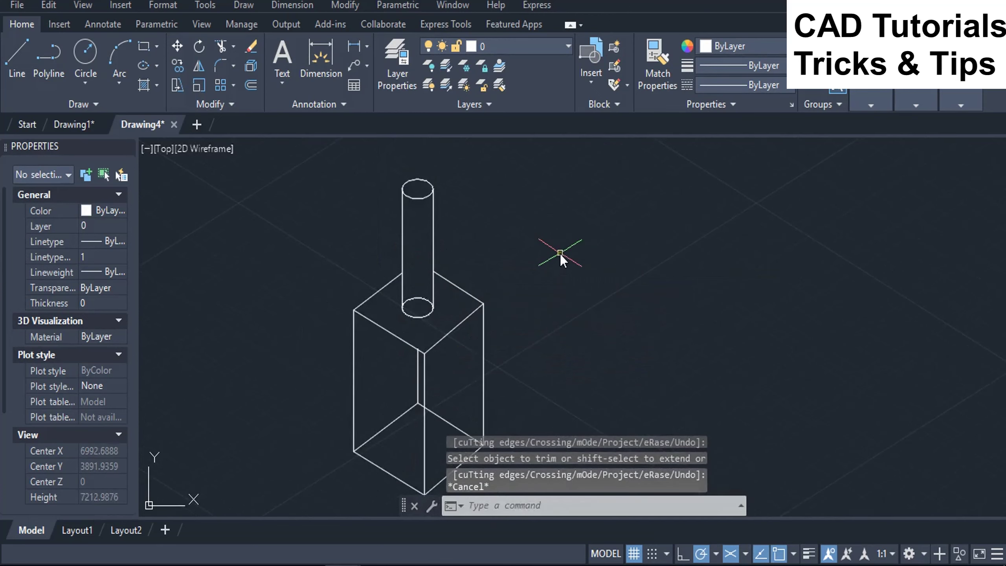
Set the isometric drawing plane to Left with the ISOPLANE command.
scroll(560, 254, "down", 2)
middle_click_drag(575, 375, 510, 358)
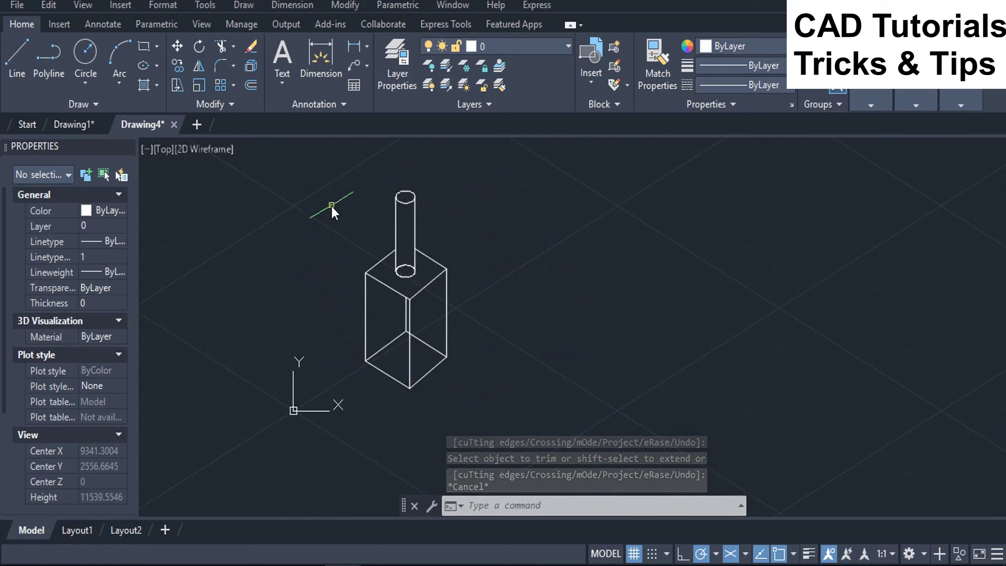
type("isoplane")
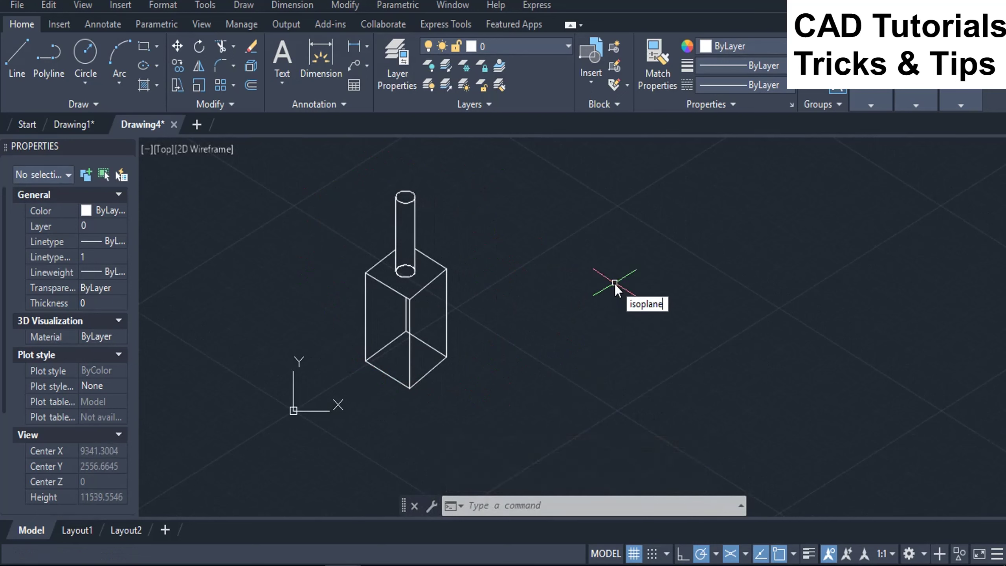
key("Return")
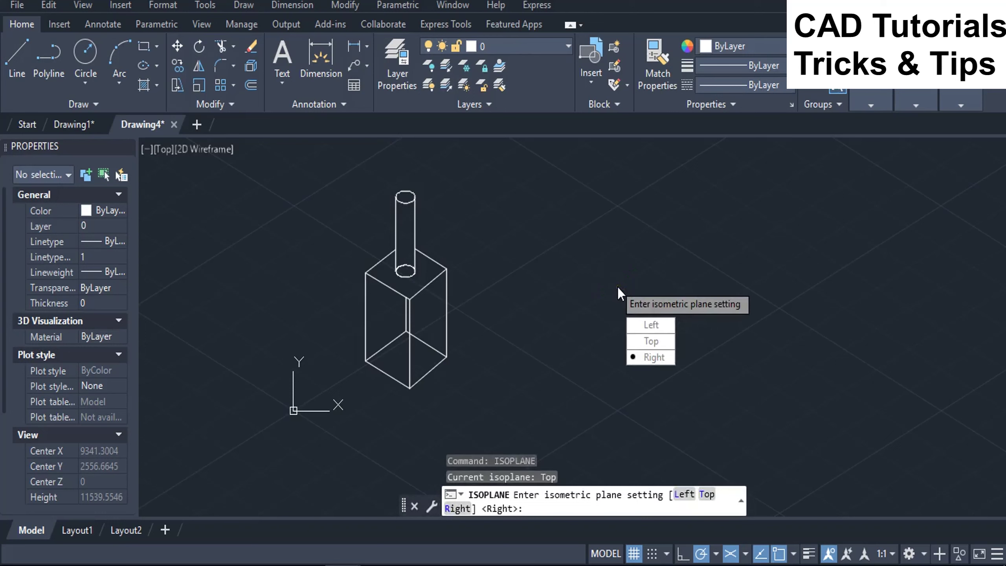
left_click(642, 324)
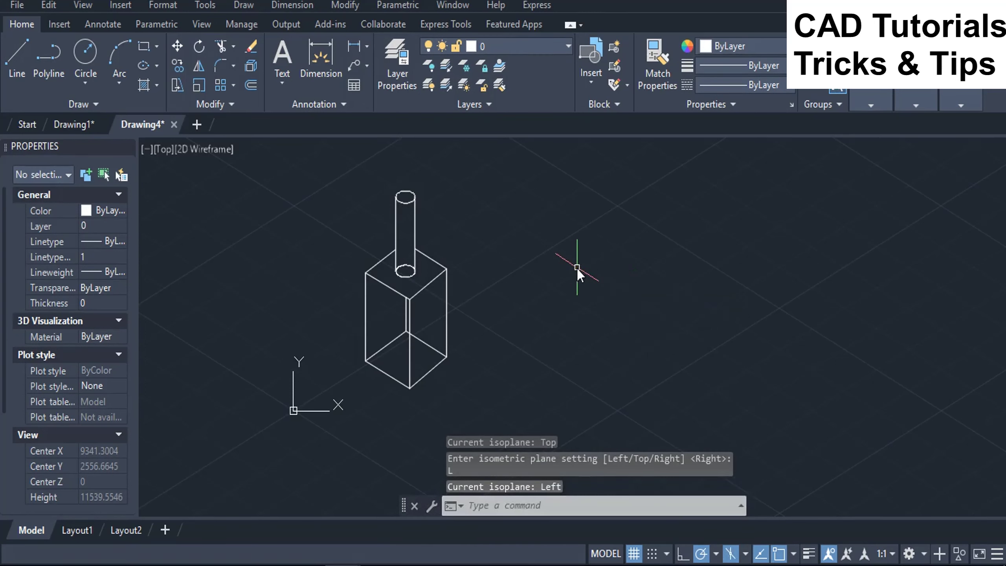
Draw a small isocircle on the box's left face, right of centre, with the Ellipse command's Isocircle option.
type("ellipse")
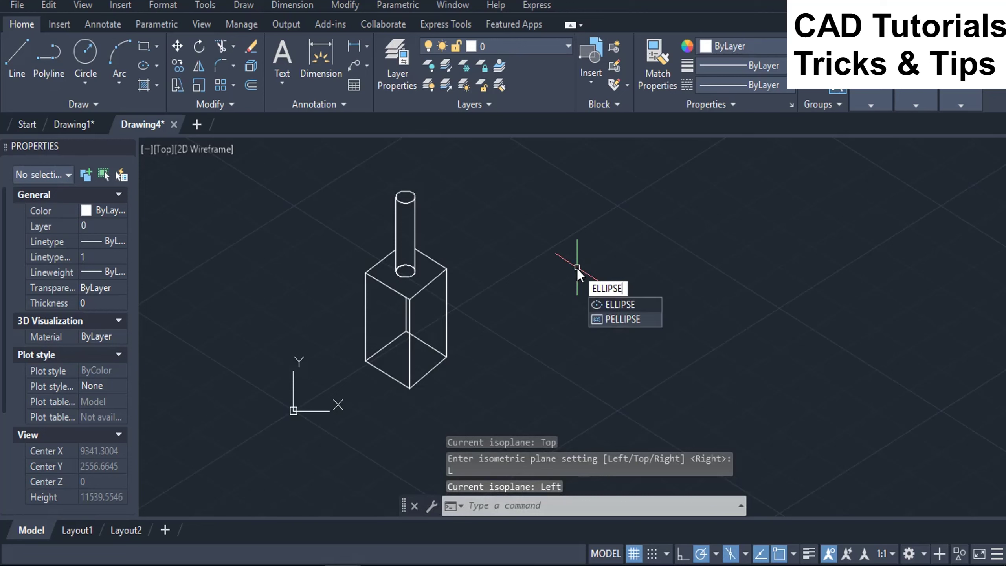
key("Return")
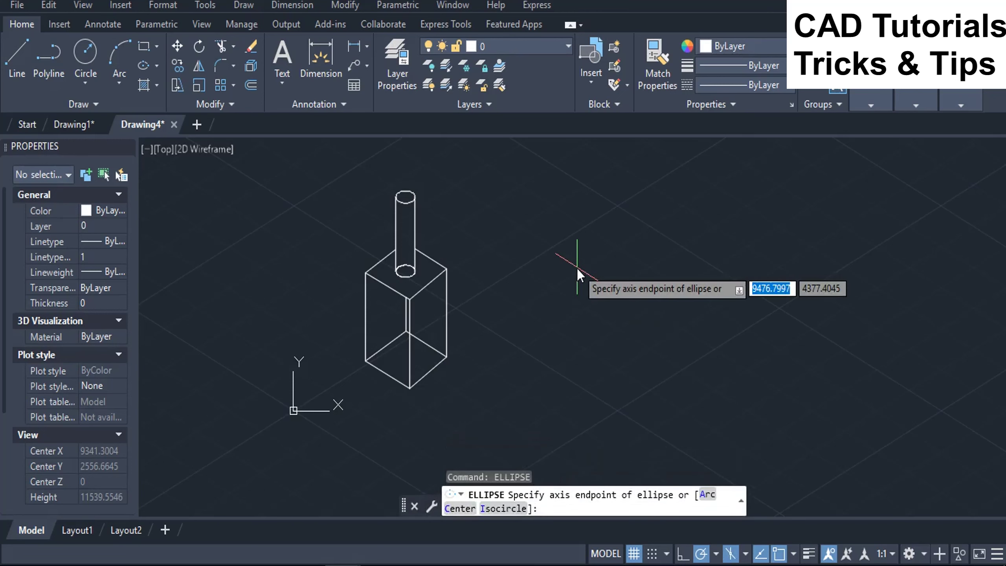
left_click(503, 509)
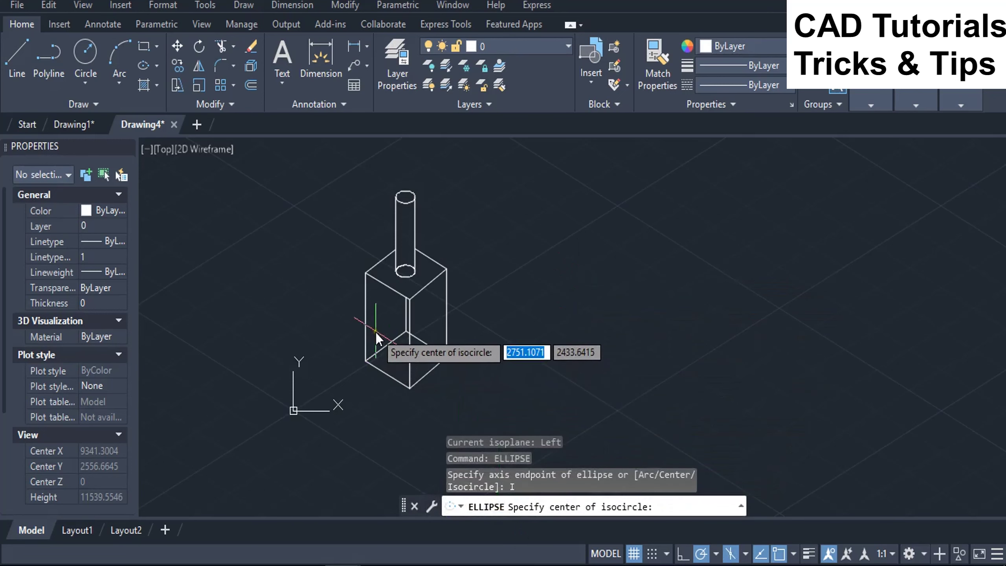
scroll(378, 331, "up", 4)
scroll(406, 331, "up", 4)
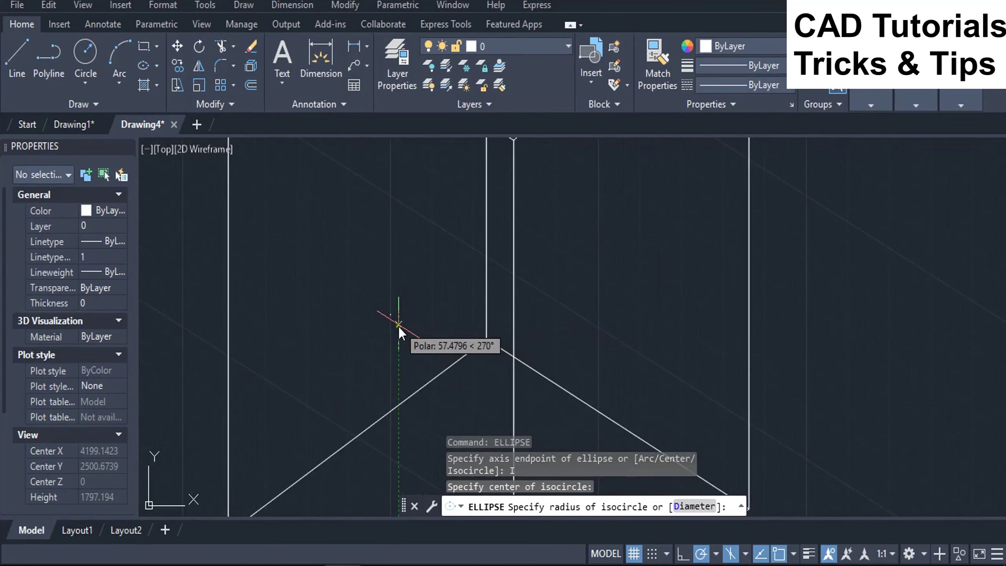
left_click(402, 354)
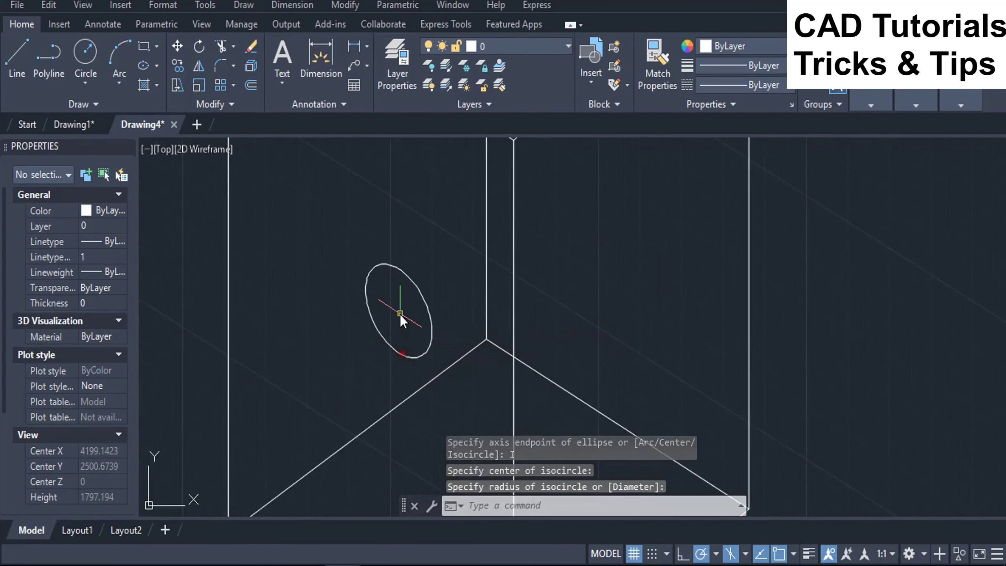
scroll(418, 301, "down", 5)
scroll(392, 297, "up", 4)
scroll(388, 294, "down", 4)
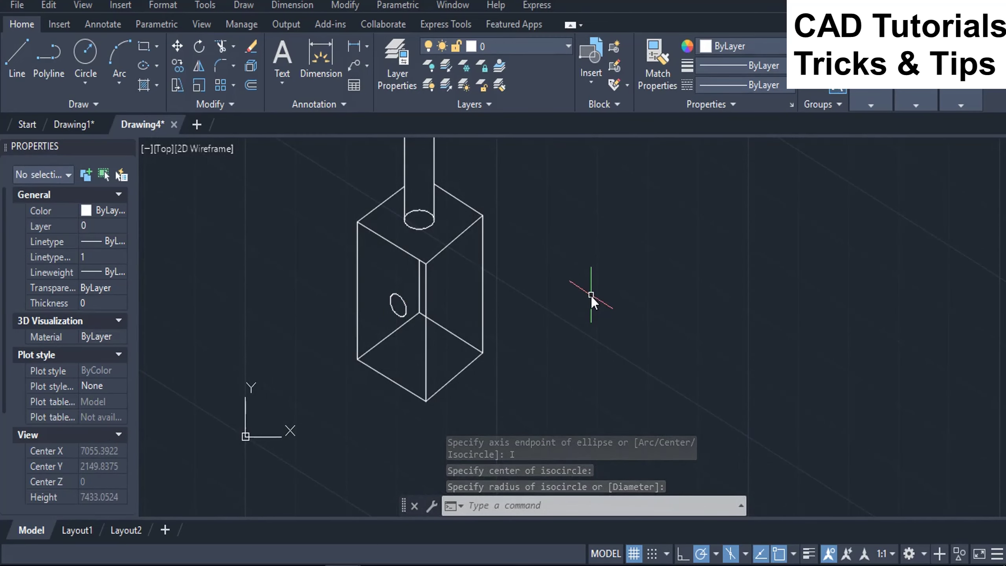
Copy the left-face isocircle diagonally down to the left, placing it outside the box near its lower left corner.
type("co")
key("Return")
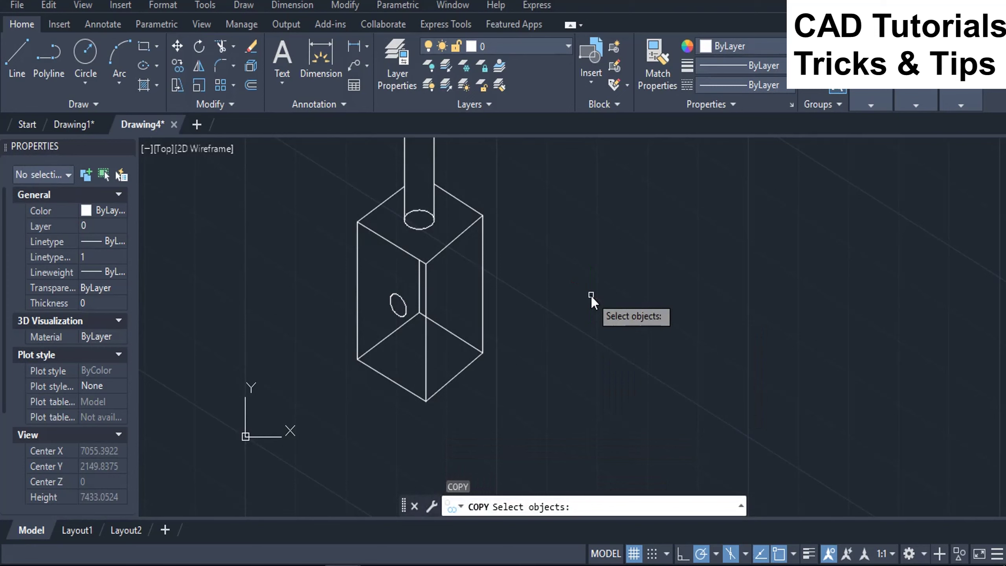
scroll(423, 317, "up", 4)
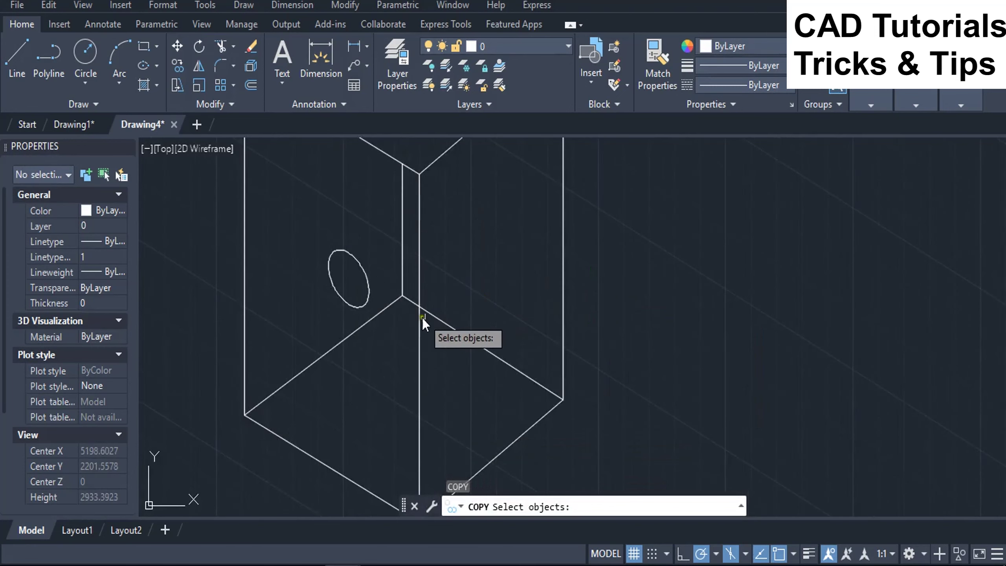
left_click(368, 282)
key("Return")
scroll(364, 279, "down", 4)
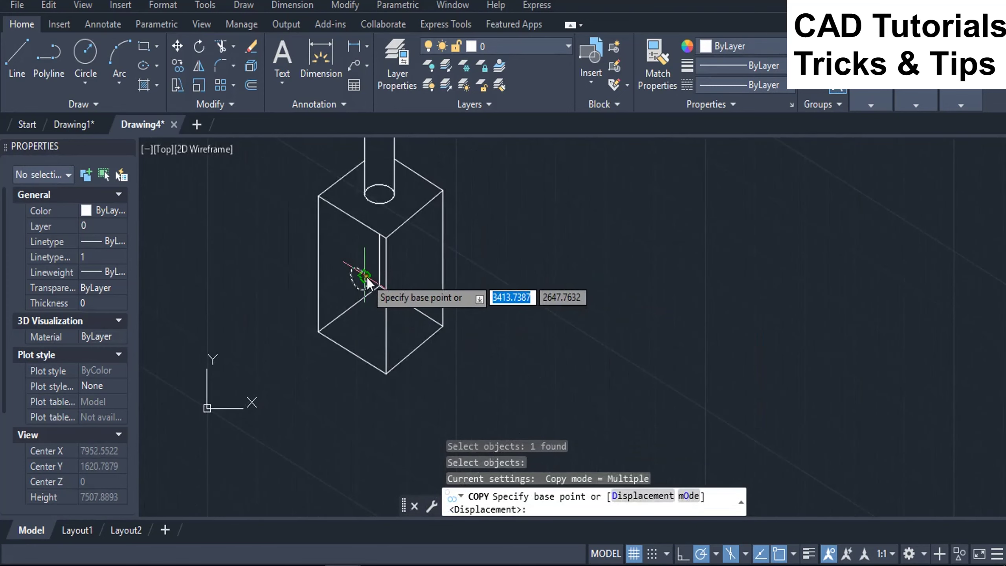
left_click(364, 280)
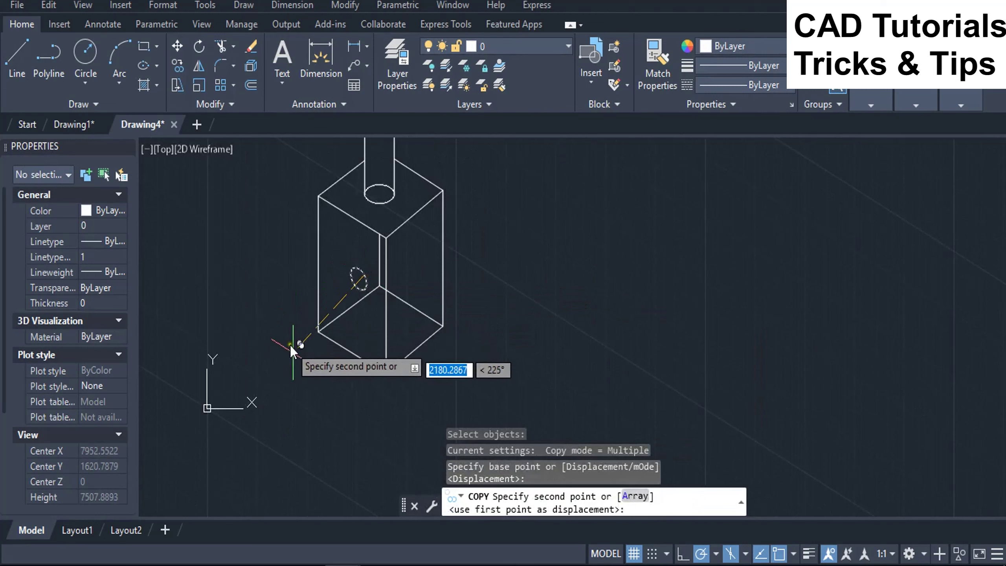
left_click(293, 323)
right_click(293, 321)
left_click(305, 330)
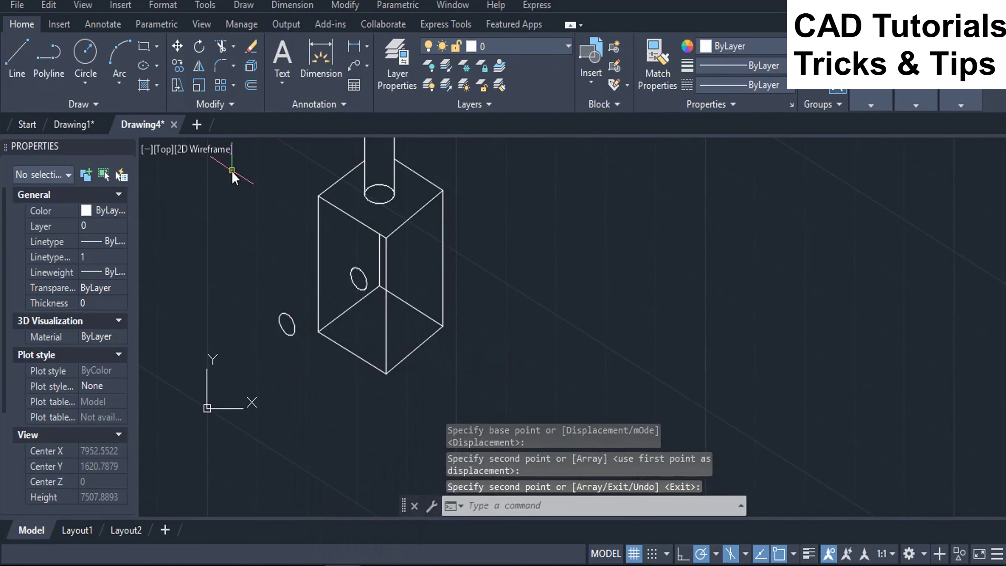
Draw a line joining the lower right sides of the left-face isocircle and its copy outside the box.
left_click(14, 56)
scroll(220, 261, "up", 2)
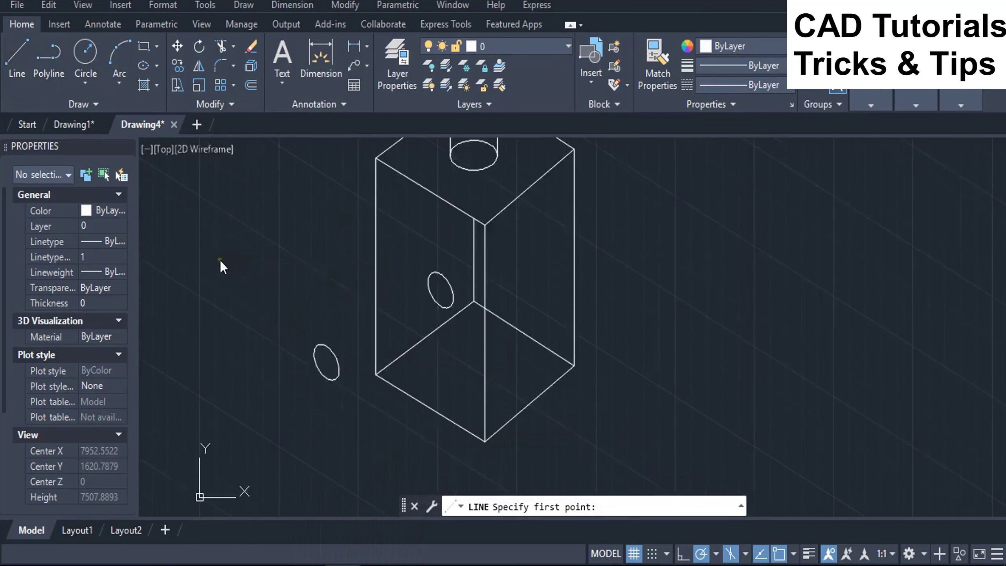
left_click(453, 302)
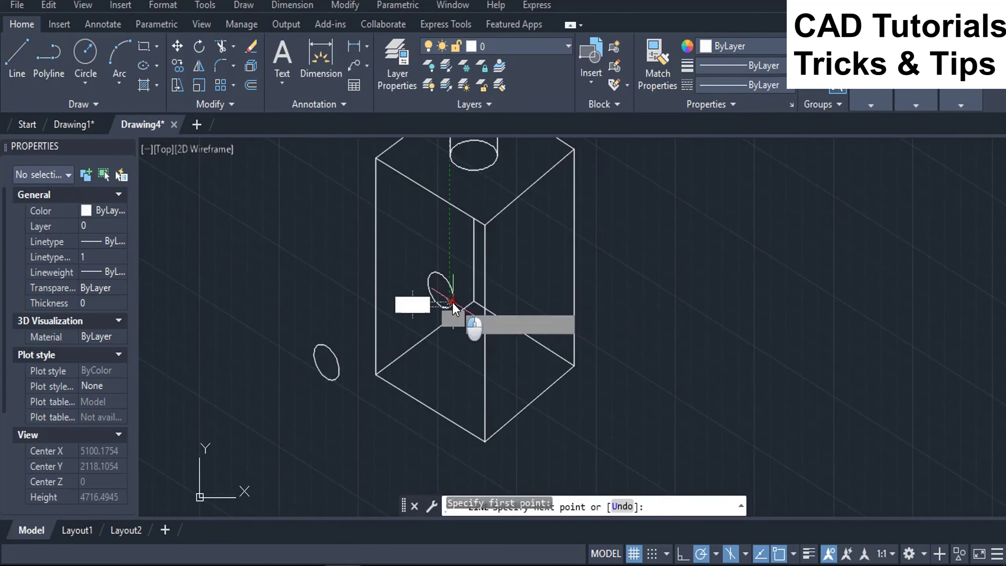
left_click(339, 377)
right_click(346, 381)
left_click(352, 383)
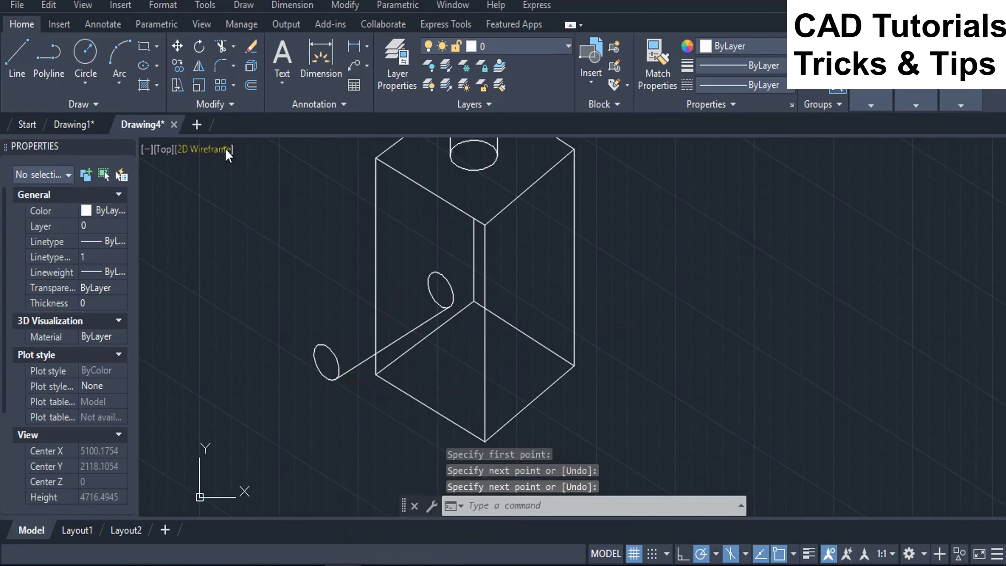
Draw a line about 1800 units long joining the upper left sides of the left-face isocircle and its copy outside the box.
left_click(15, 56)
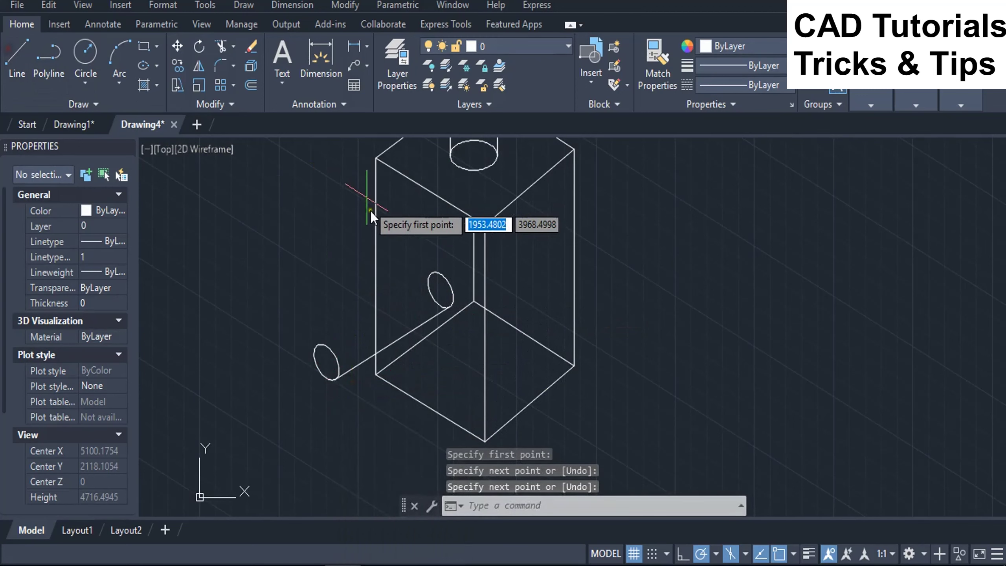
left_click(428, 274)
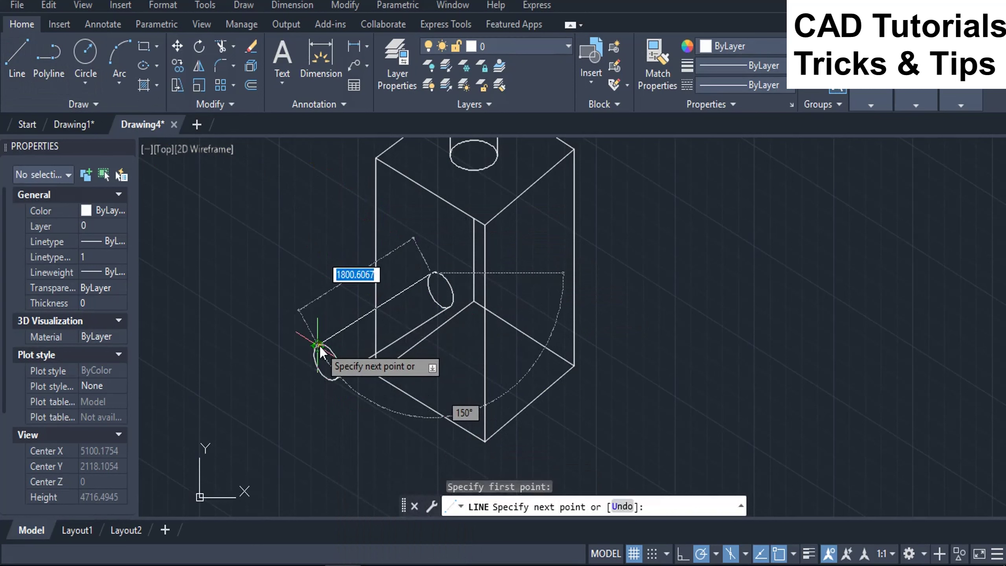
right_click(320, 345)
left_click(337, 355)
Trim the part of the box's left vertical edge crossing the left cylinder, and trim away the hidden back vertical edge.
scroll(347, 271, "down", 2)
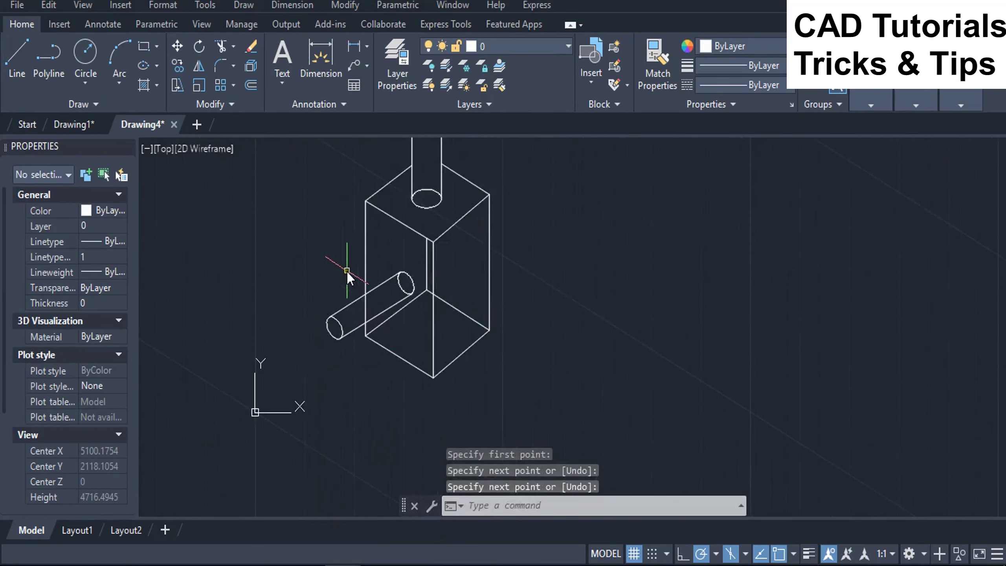
scroll(348, 283, "up", 2)
scroll(355, 283, "down", 4)
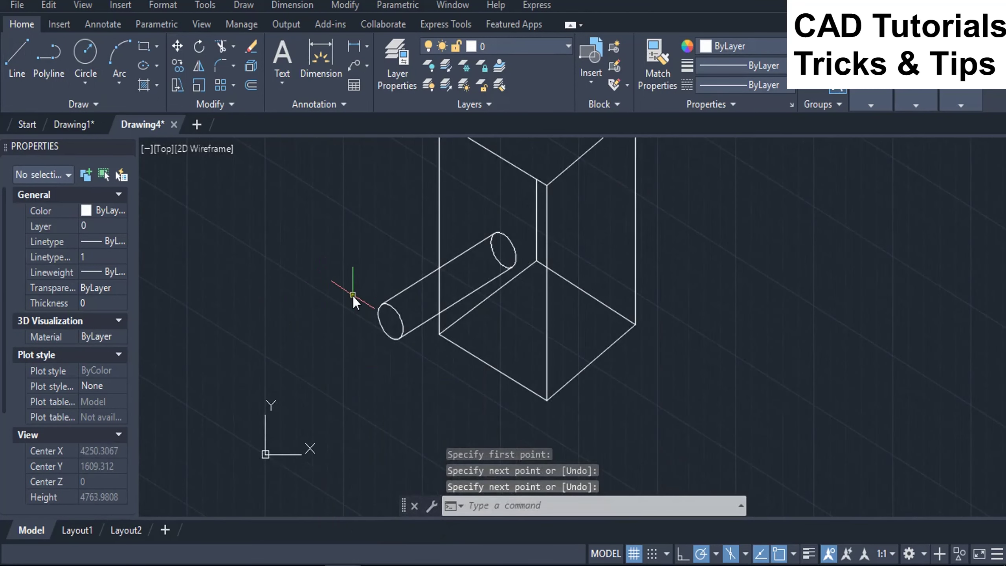
scroll(359, 233, "up", 3)
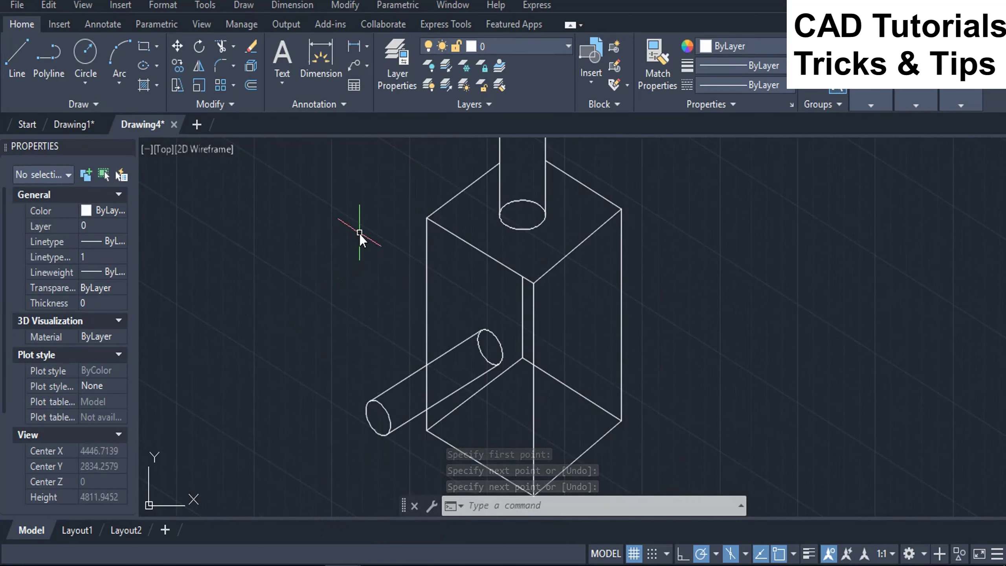
type("TR")
key("Return")
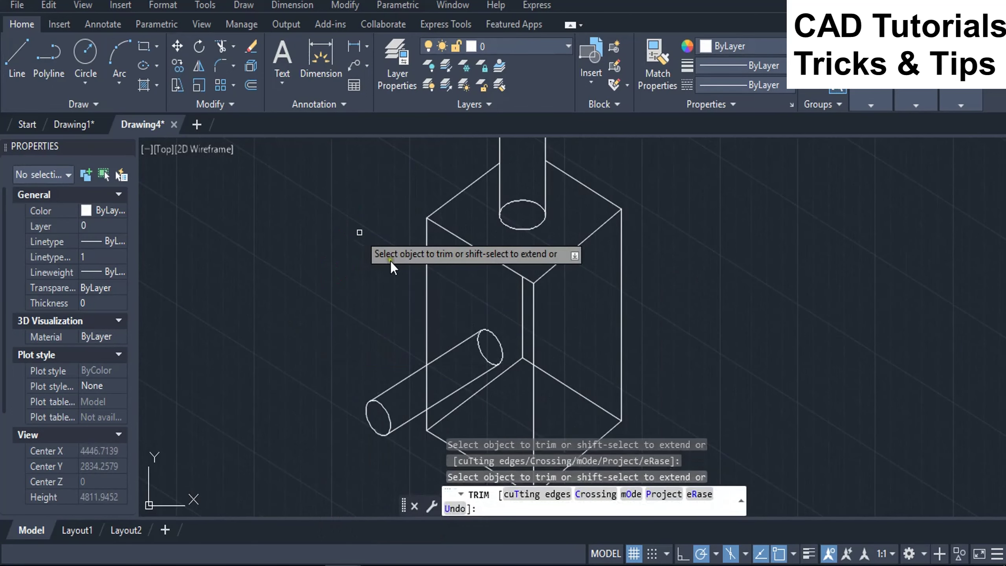
scroll(359, 233, "down", 2)
scroll(414, 317, "up", 2)
scroll(414, 317, "up", 2)
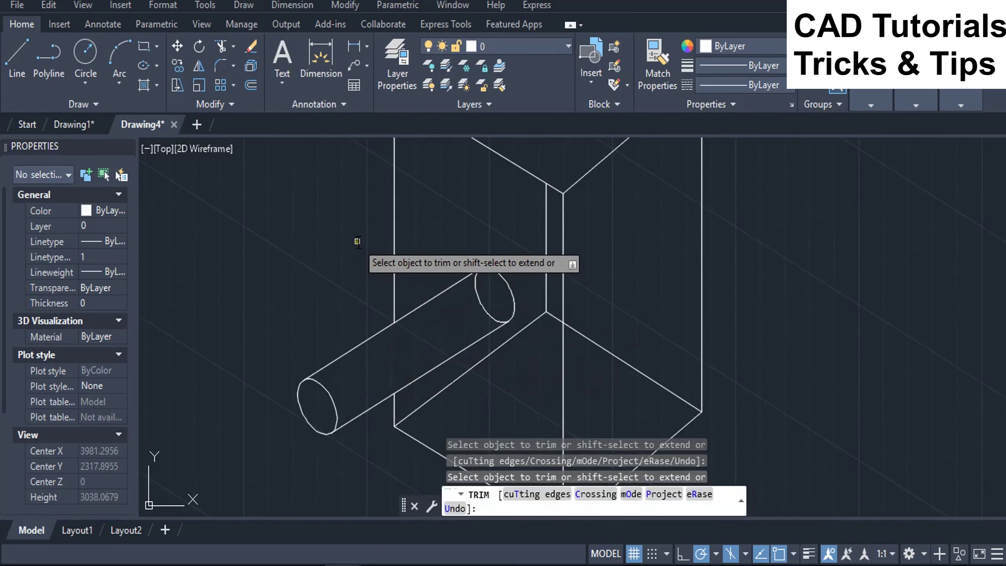
scroll(368, 234, "down", 4)
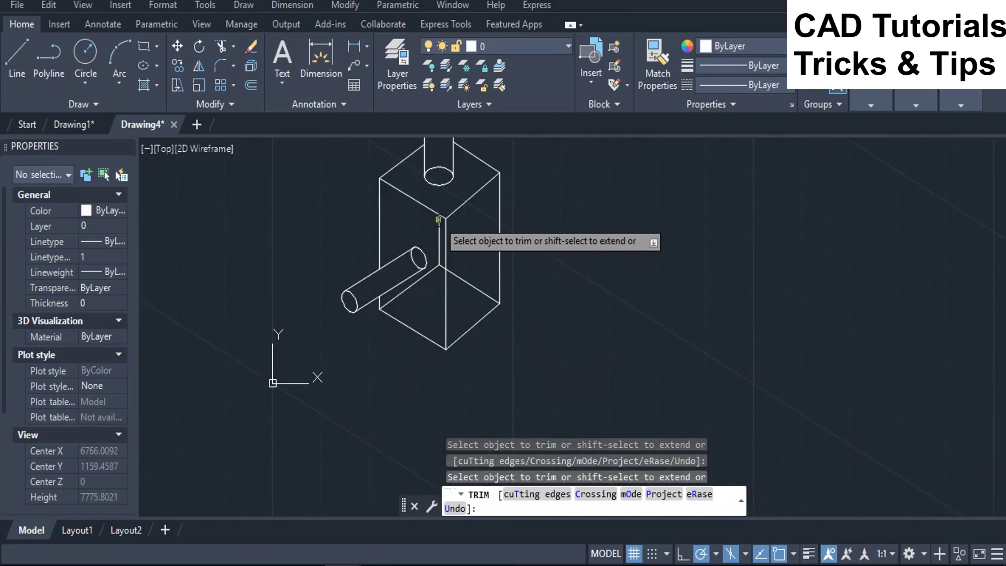
left_click(441, 226)
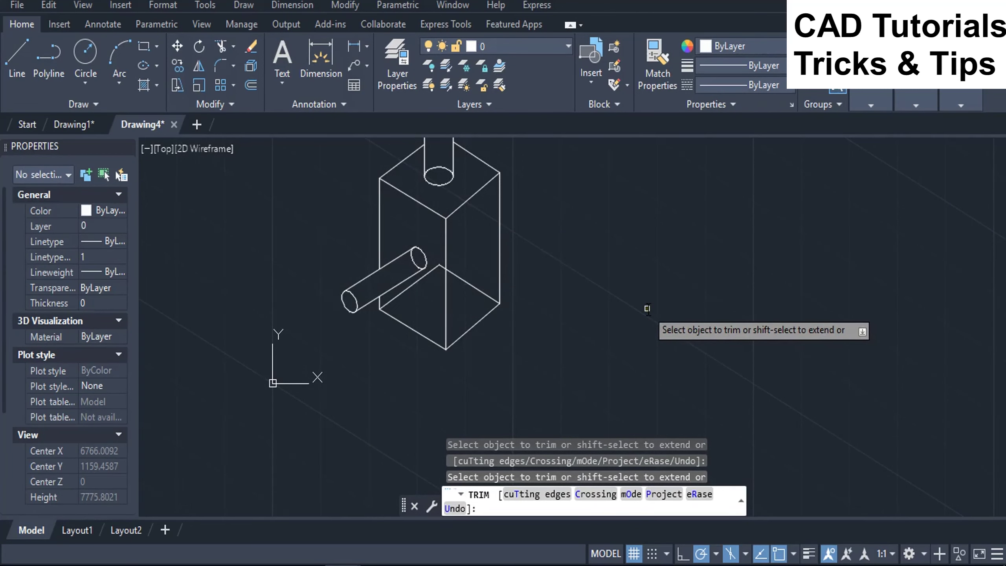
key("Escape")
Set the isometric drawing plane to Right with the ISOPLANE command.
scroll(451, 345, "down", 3)
scroll(452, 344, "up", 3)
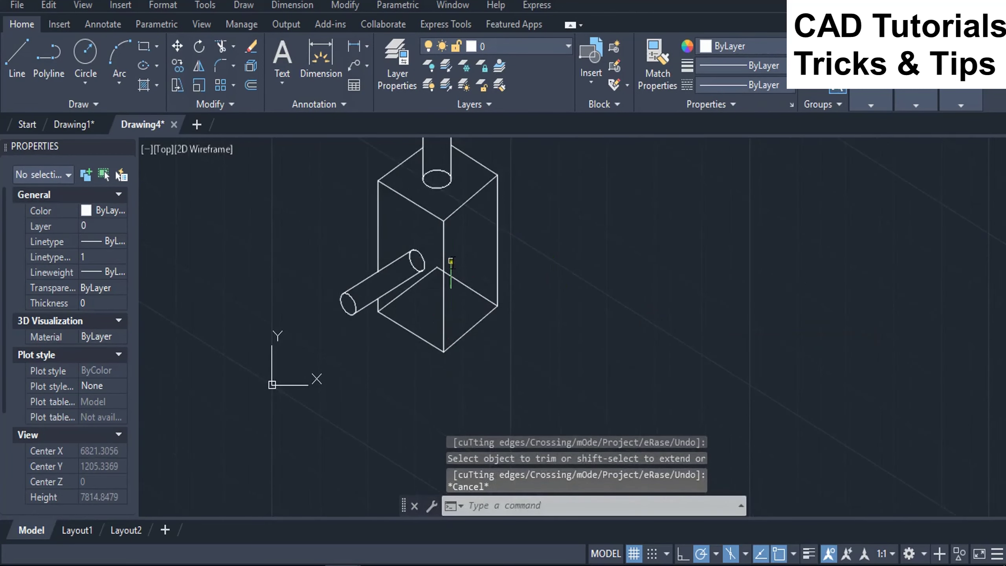
scroll(556, 321, "down", 2)
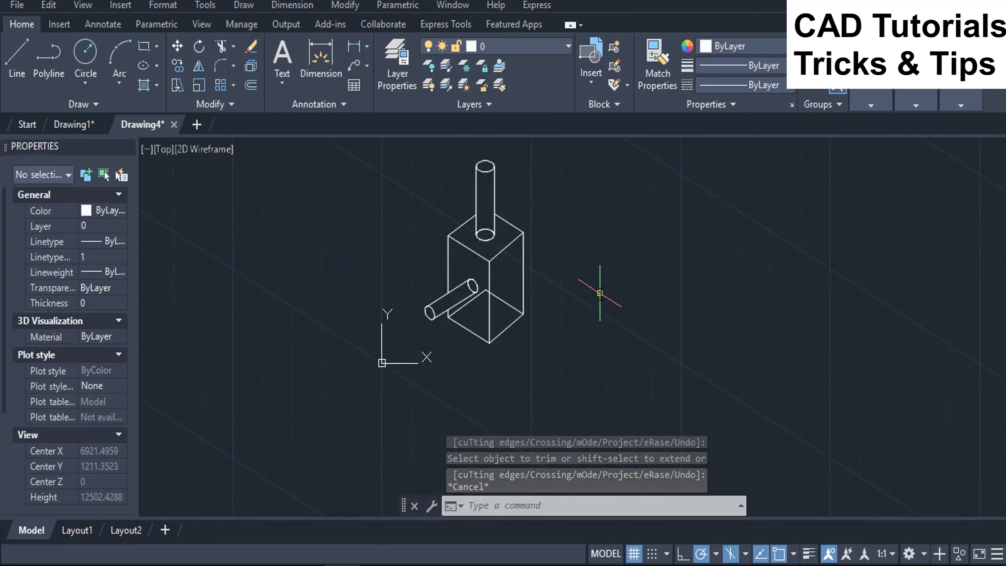
type("isop")
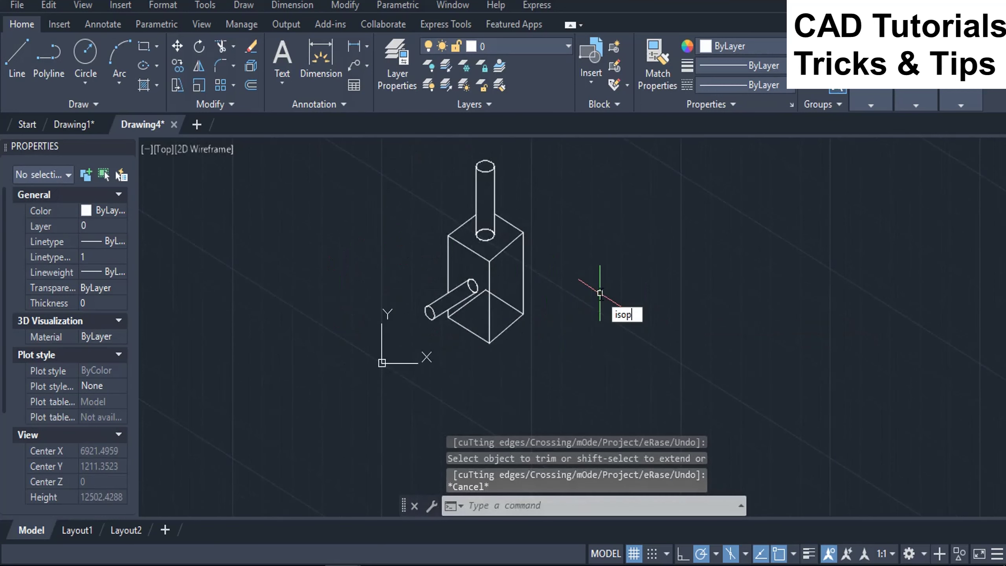
type("isoplane")
key("Return")
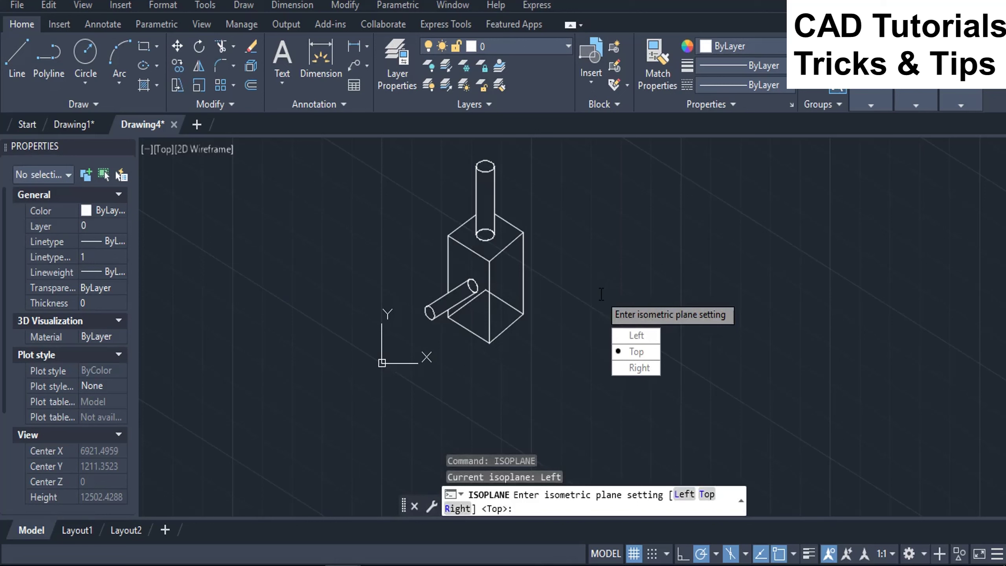
left_click(639, 369)
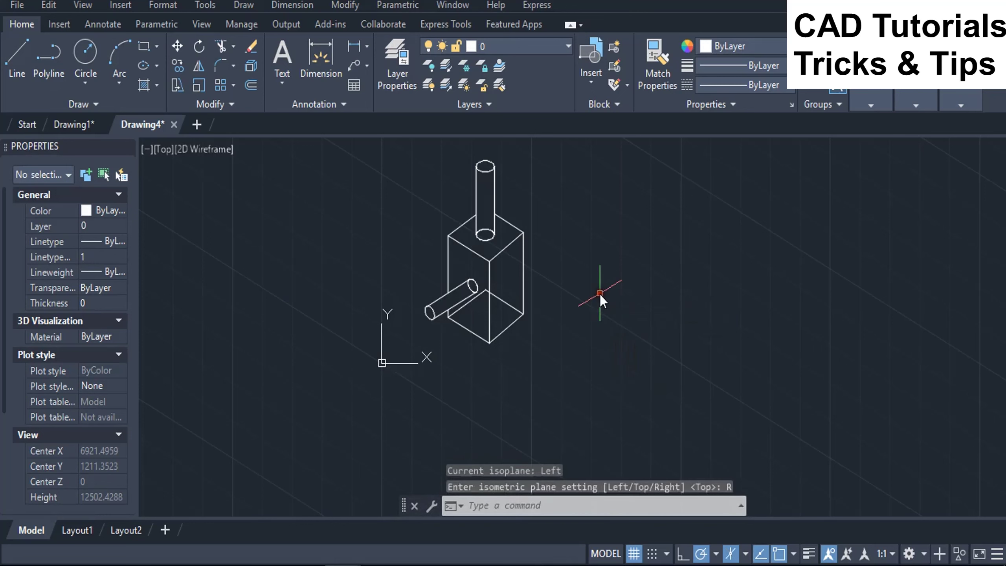
Draw a small isocircle in the middle of the box's right face with the Ellipse command's Isocircle option.
scroll(617, 318, "up", 2)
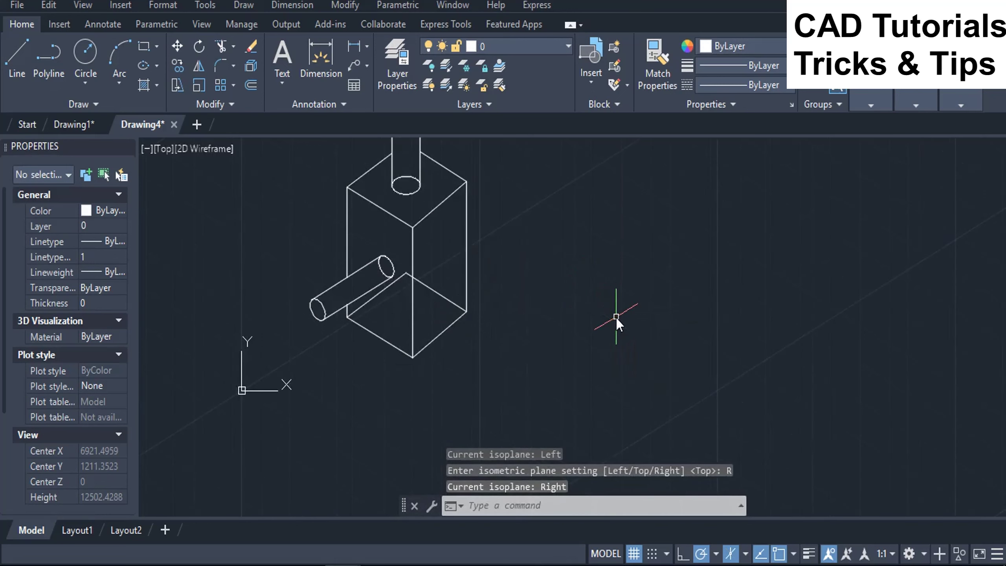
type("e")
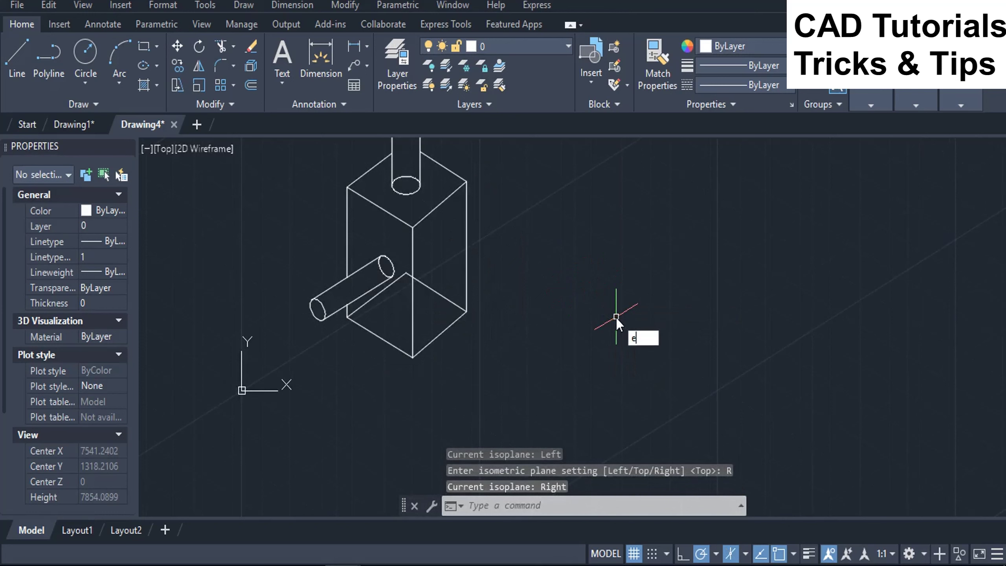
type("llipse")
key("Return")
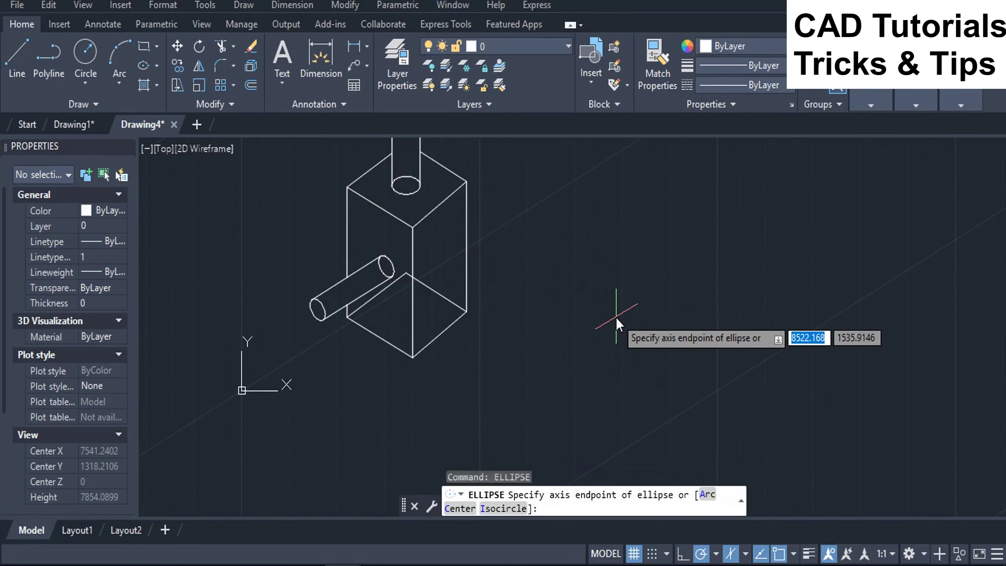
left_click(503, 509)
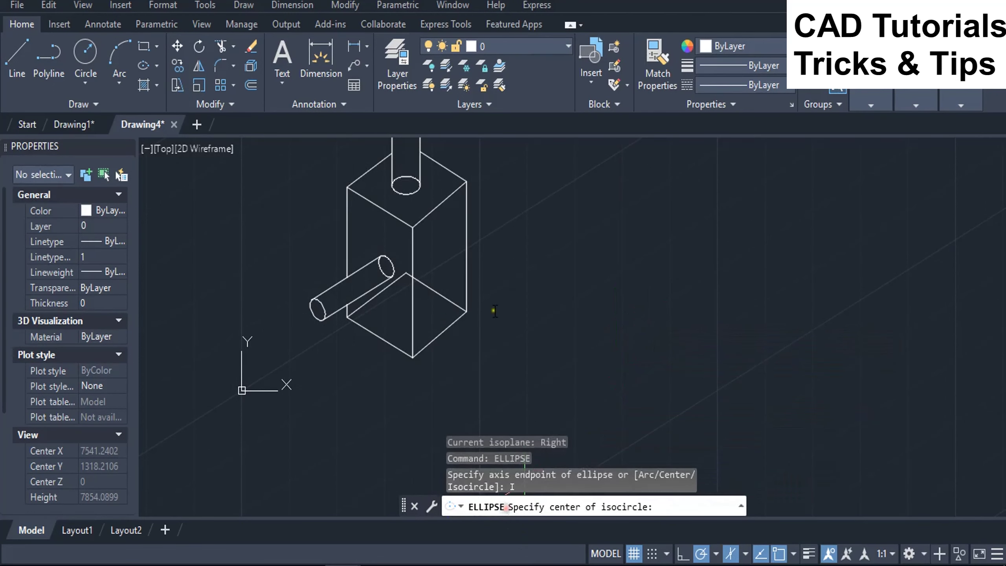
scroll(430, 256, "up", 4)
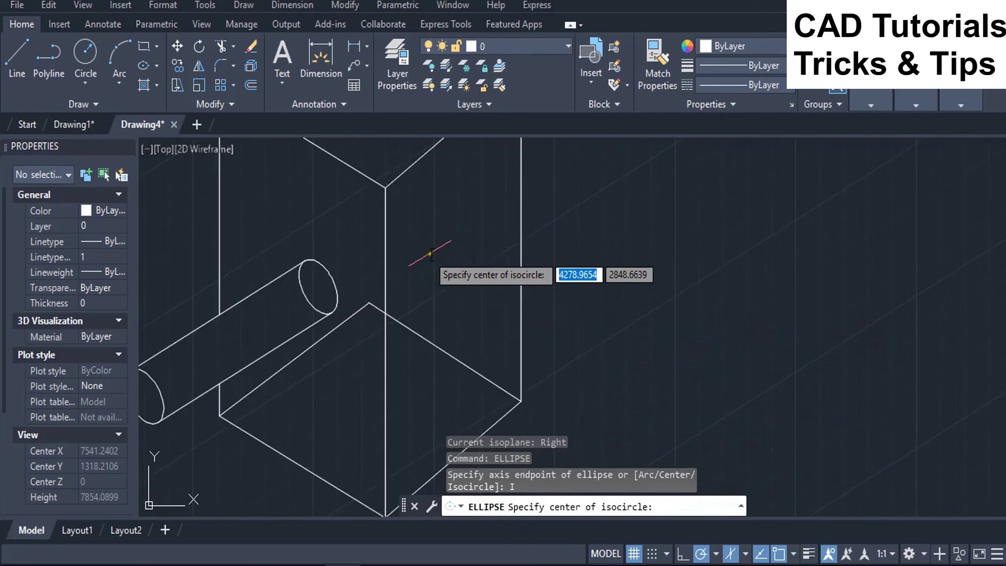
left_click(450, 284)
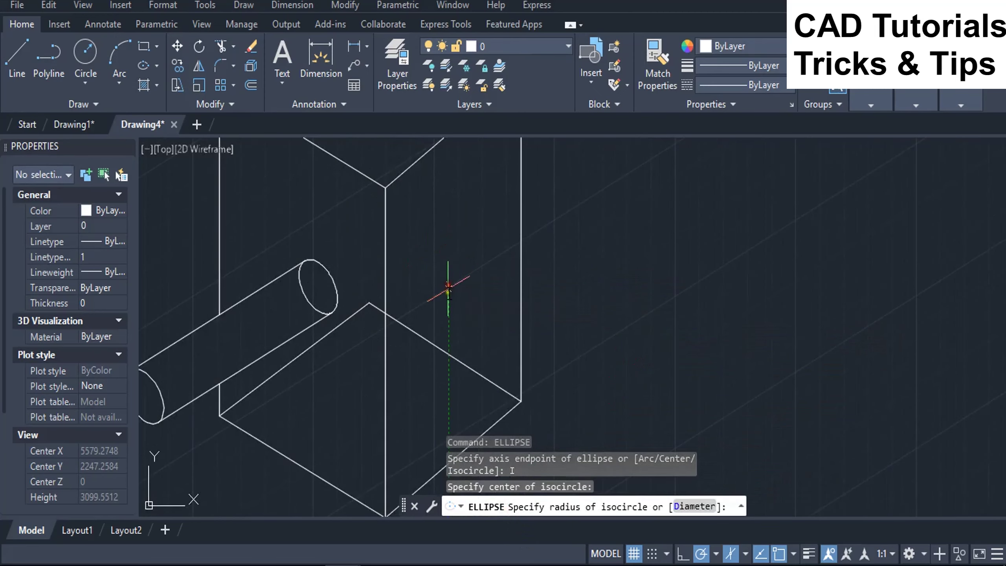
left_click(450, 313)
Copy the right-face isocircle about 2088 units at 336°, placing it outside the box beyond its right vertical edge.
scroll(452, 301, "down", 3)
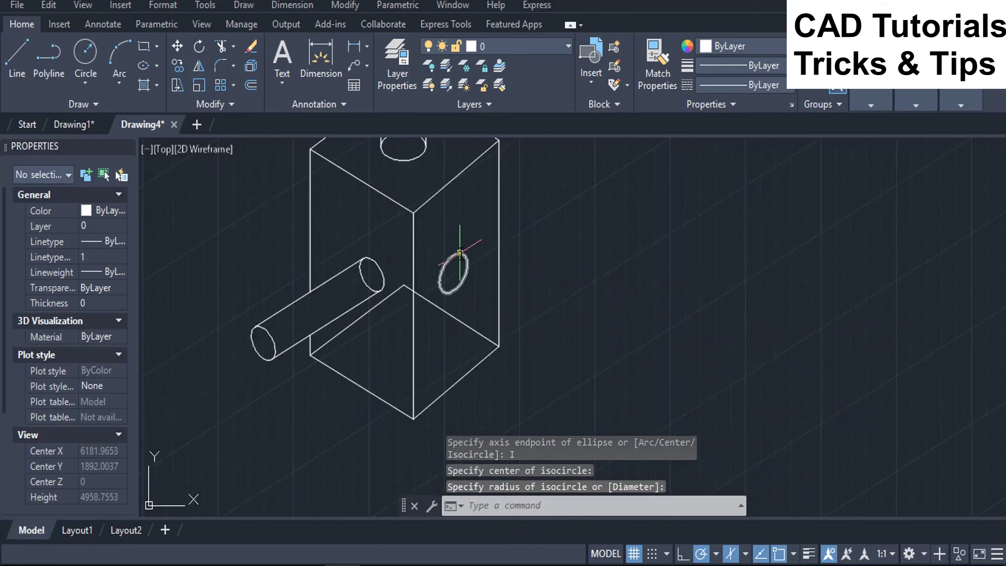
type("co")
key("Return")
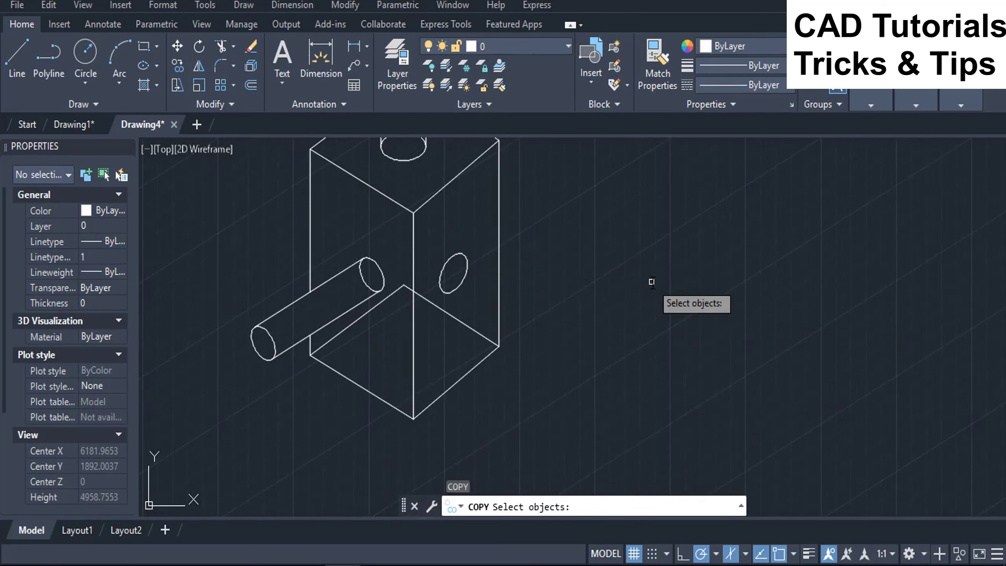
left_click(459, 283)
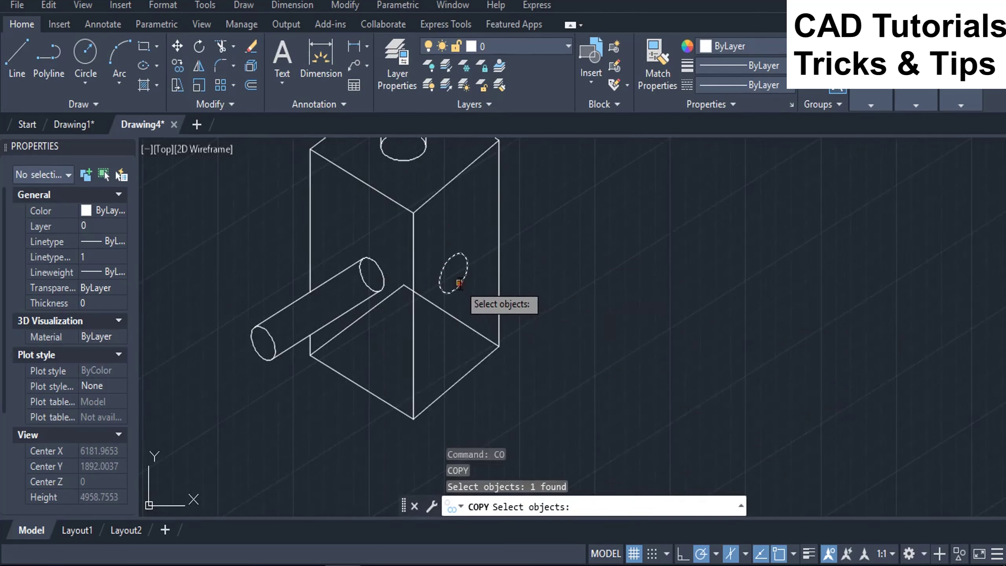
key("Return")
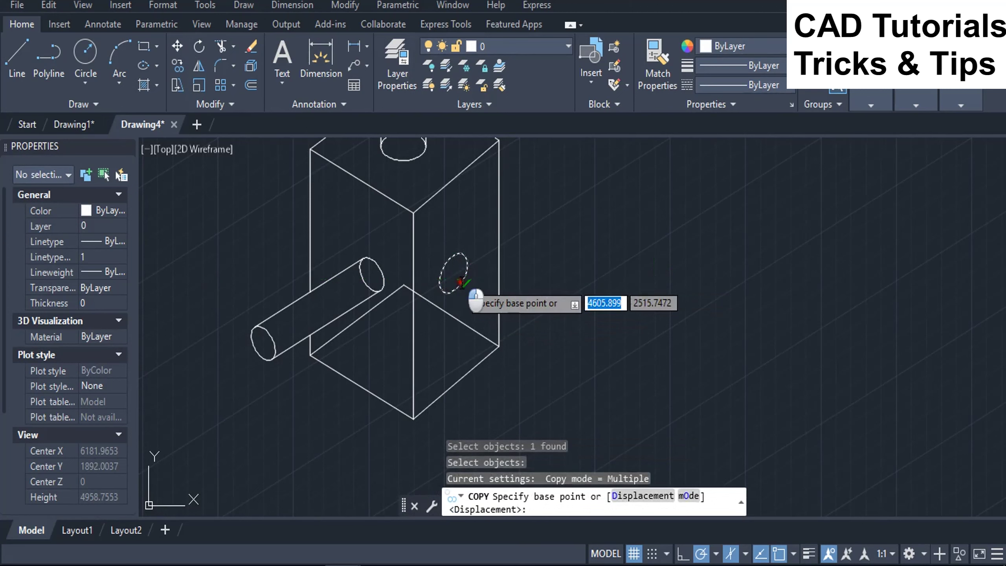
left_click(459, 282)
left_click(597, 343)
right_click(596, 343)
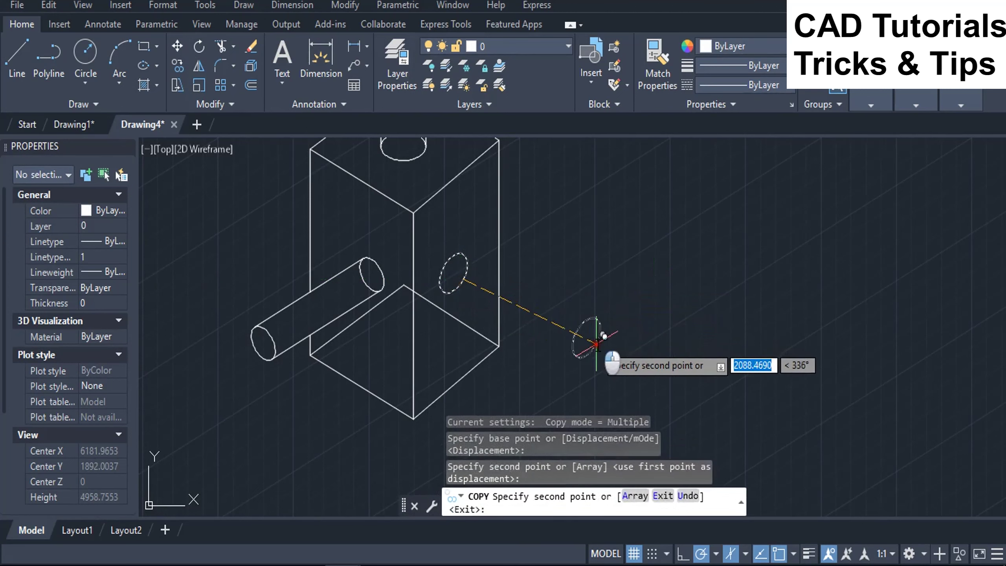
left_click(662, 115)
Draw a line joining the upper right sides of the right-face isocircle and its copy outside the box.
scroll(523, 276, "down", 4)
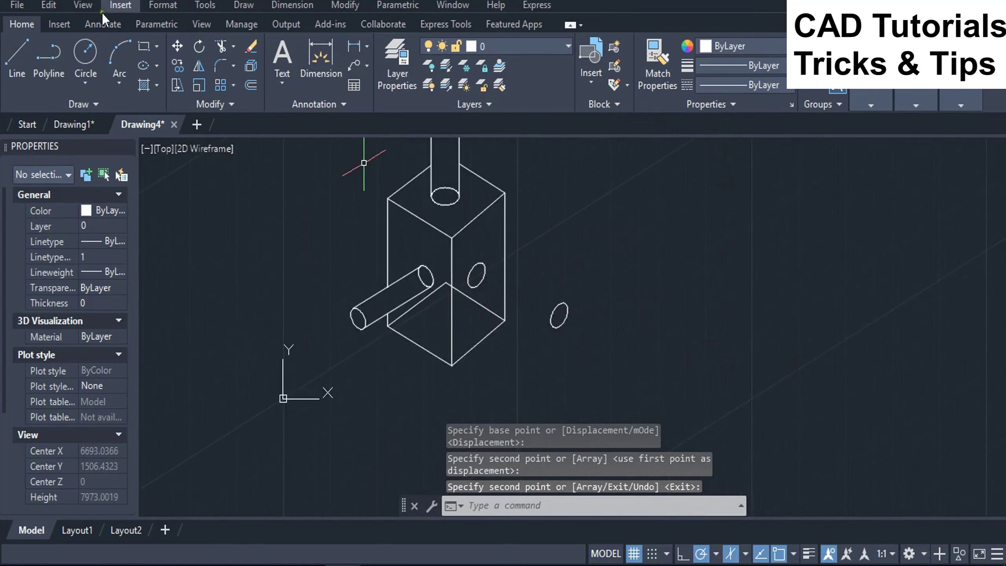
left_click(12, 60)
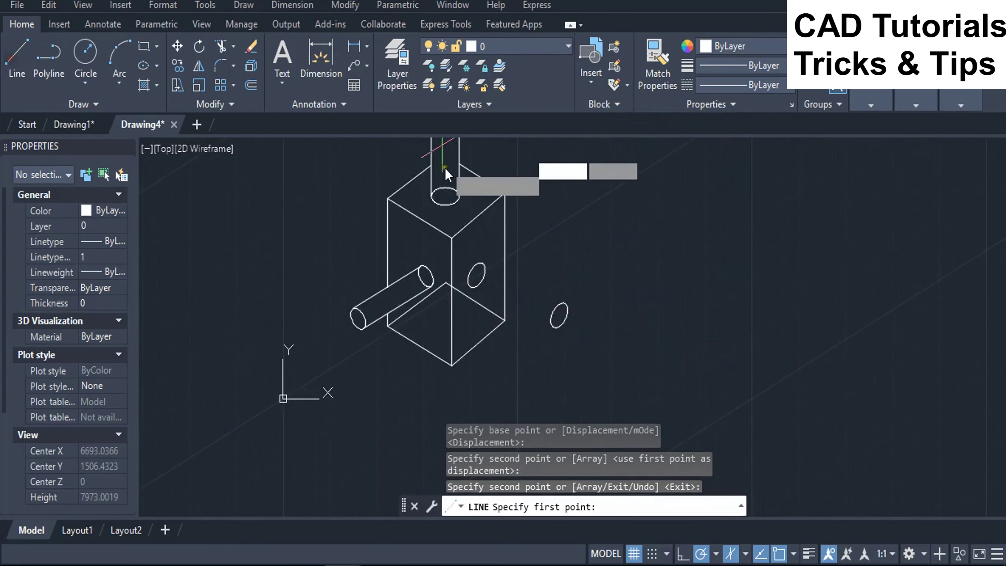
left_click(484, 265)
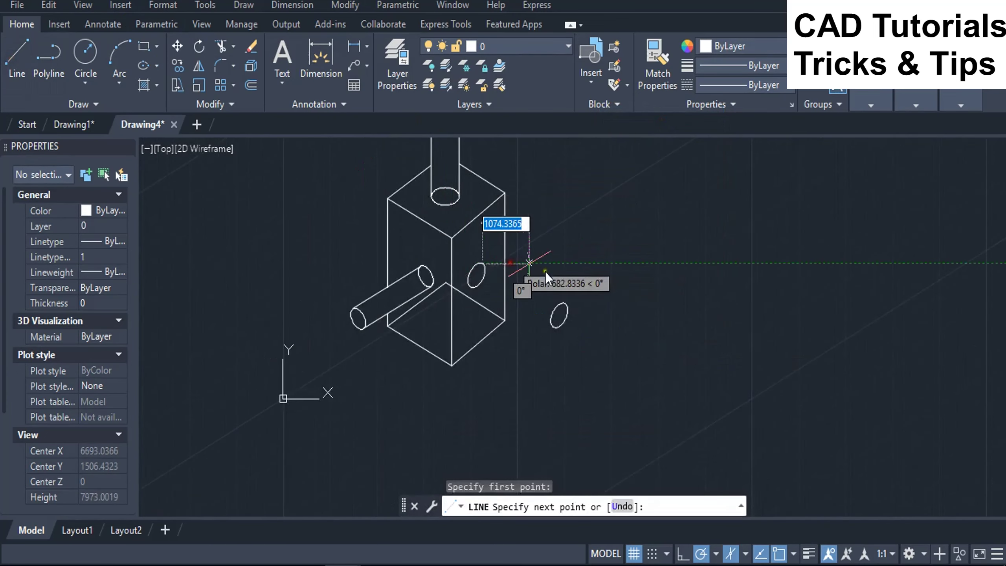
right_click(567, 303)
left_click(586, 314)
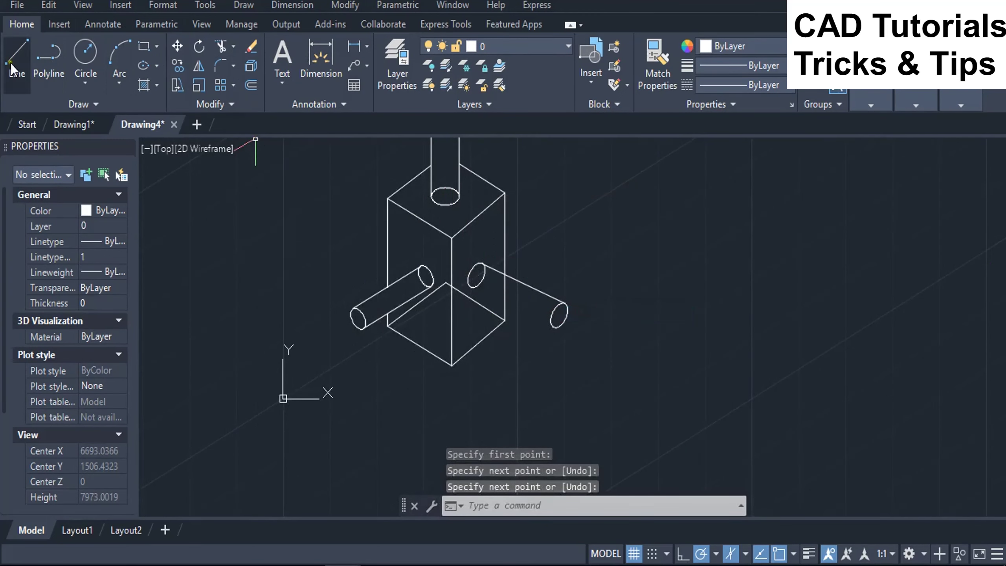
Draw a line joining the lower left sides of the right-face isocircle and its copy outside the box.
left_click(17, 59)
left_click(472, 288)
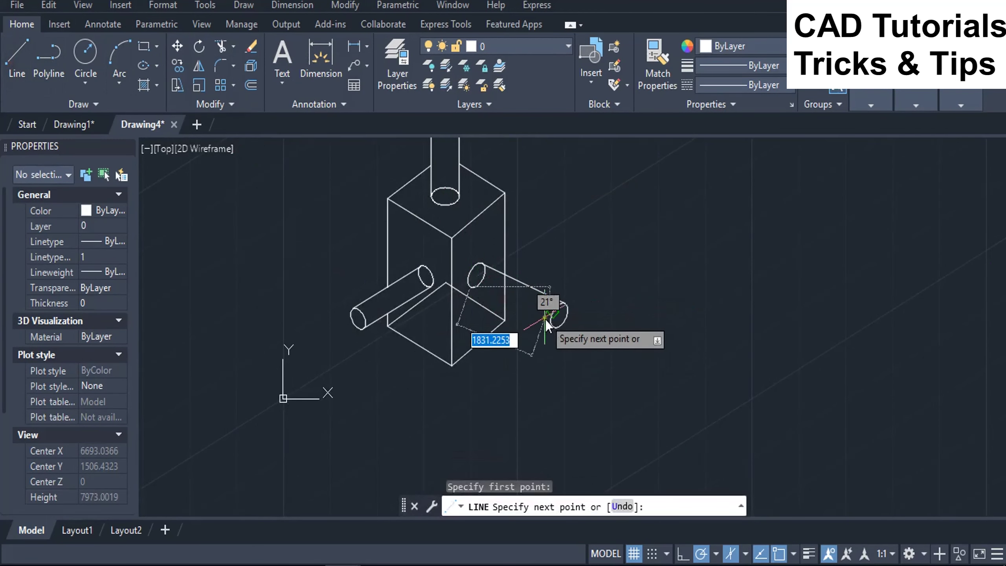
left_click(550, 331)
right_click(550, 331)
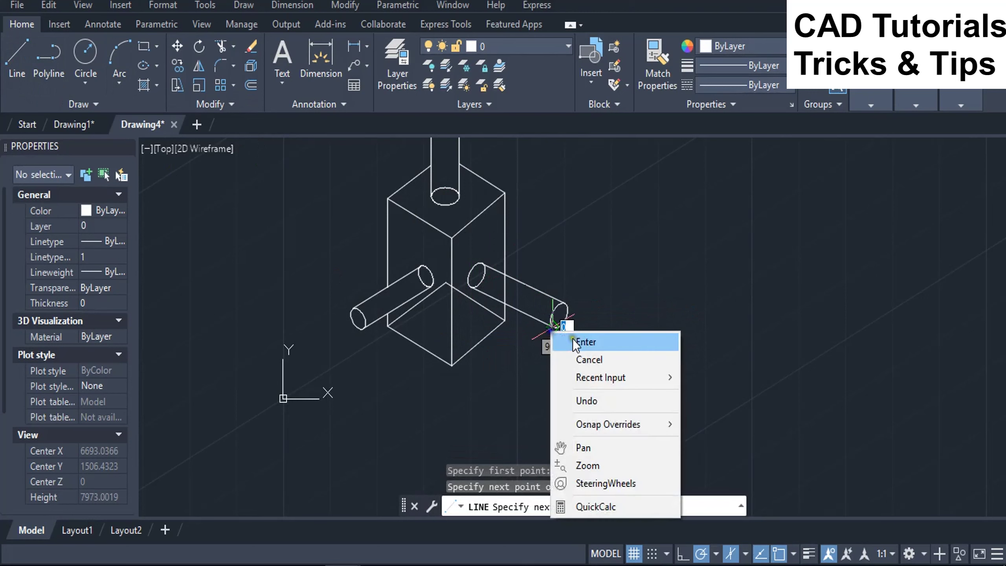
left_click(573, 339)
Trim the part of the box's right vertical edge that crosses the right cylinder.
scroll(504, 300, "up", 3)
scroll(531, 283, "down", 5)
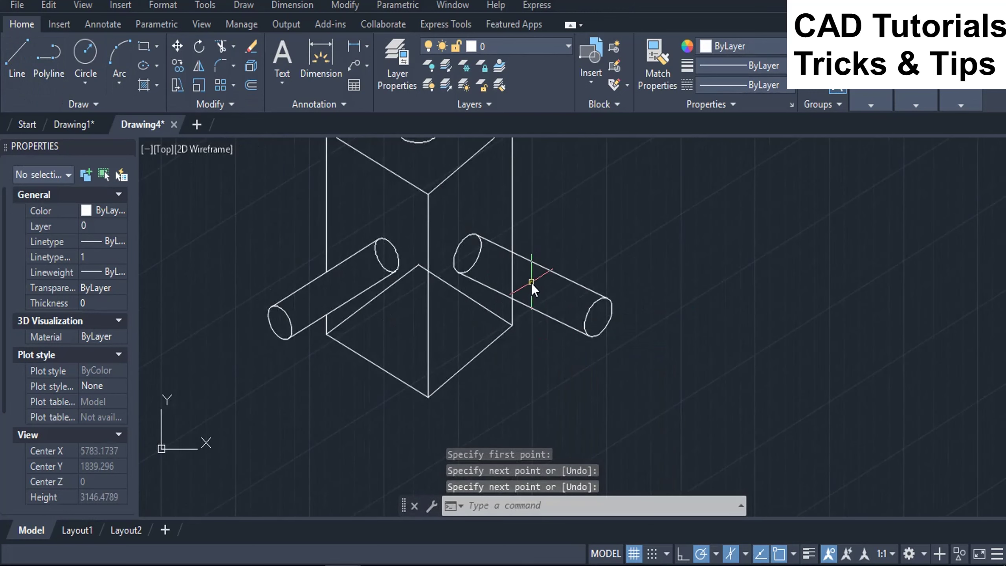
scroll(605, 254, "up", 2)
type("tr")
key("Return")
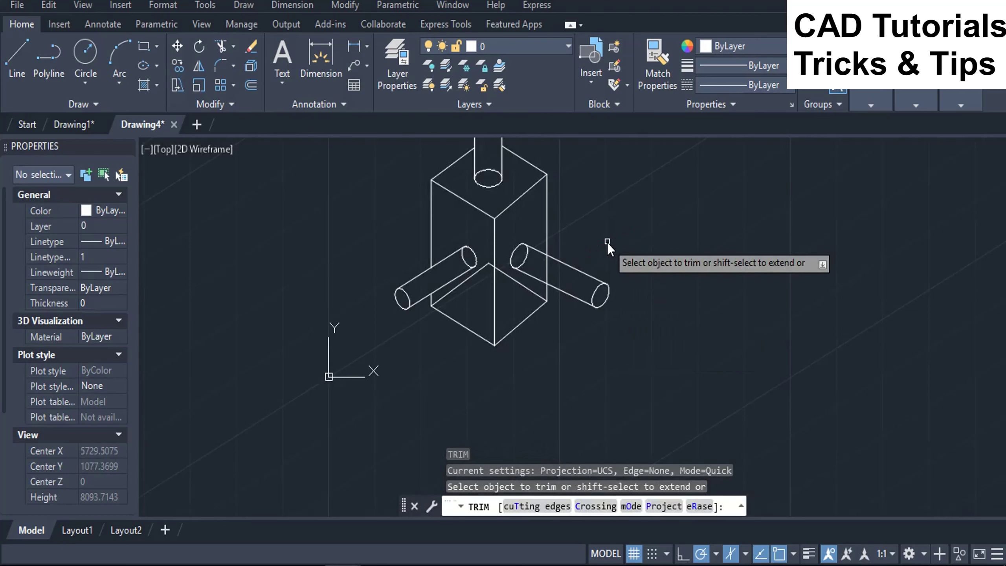
left_click(607, 242)
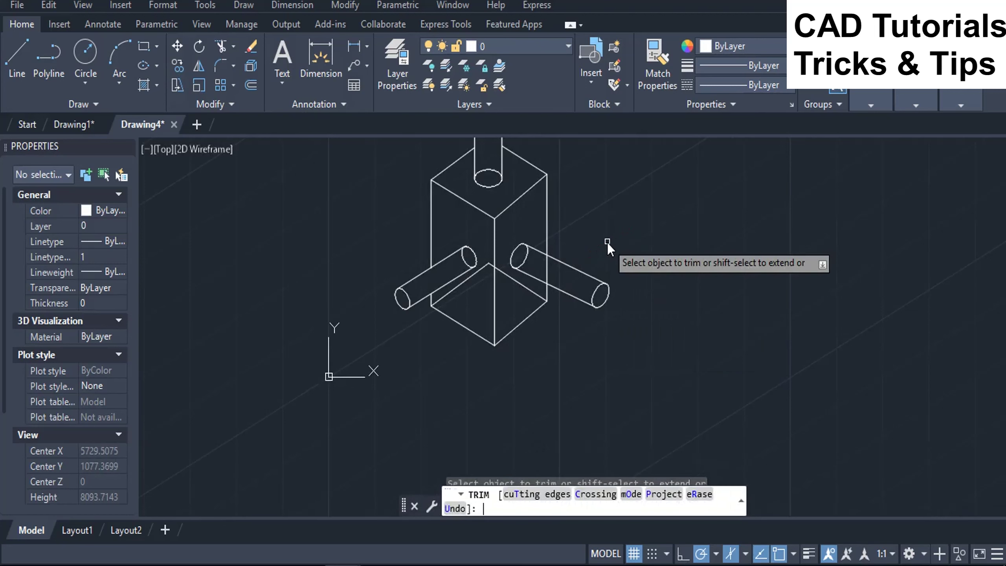
left_click(547, 269)
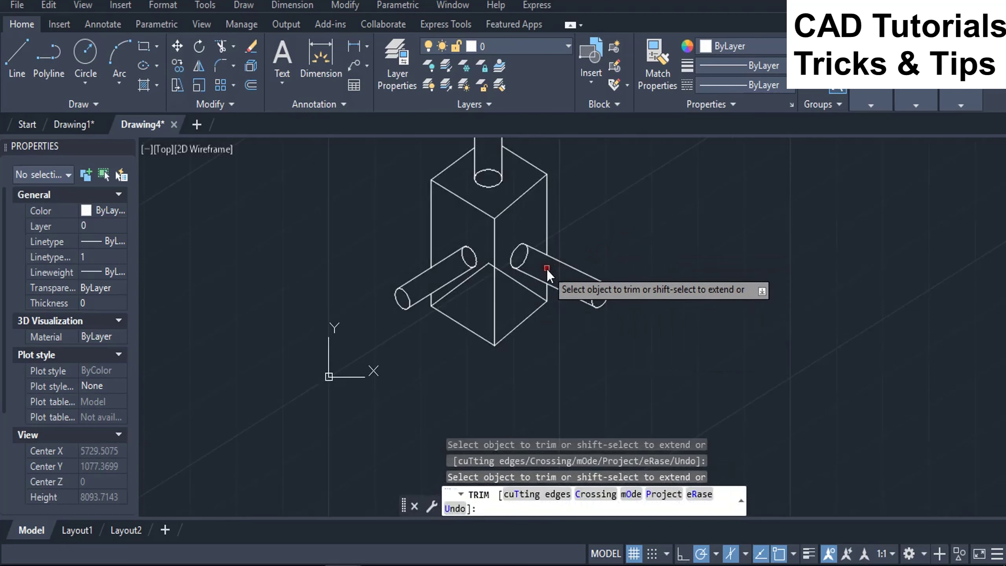
Trim away the box's two hidden rear bottom edges, including the short leftover near the central vertical edge.
left_click(518, 282)
left_click(466, 281)
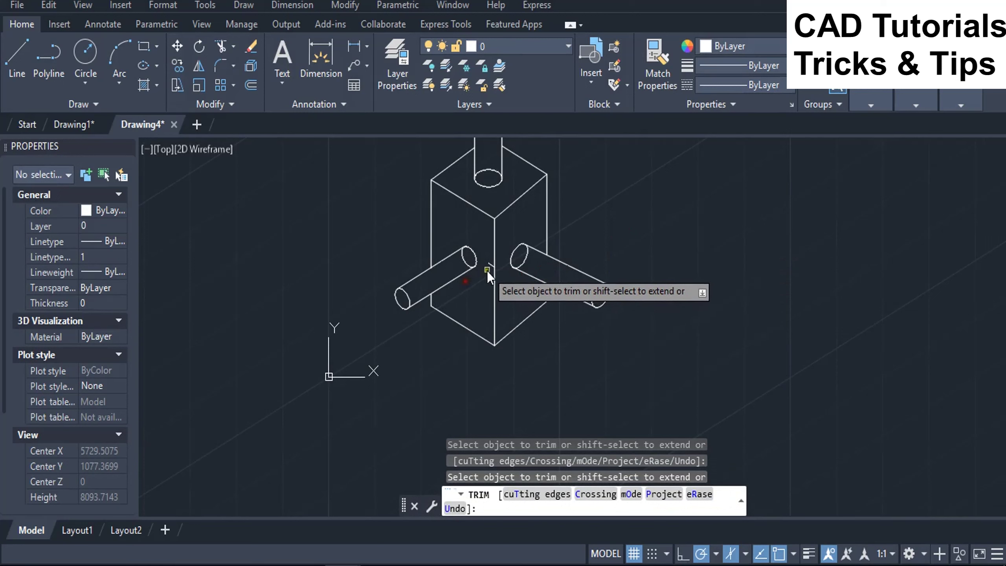
left_click(489, 267)
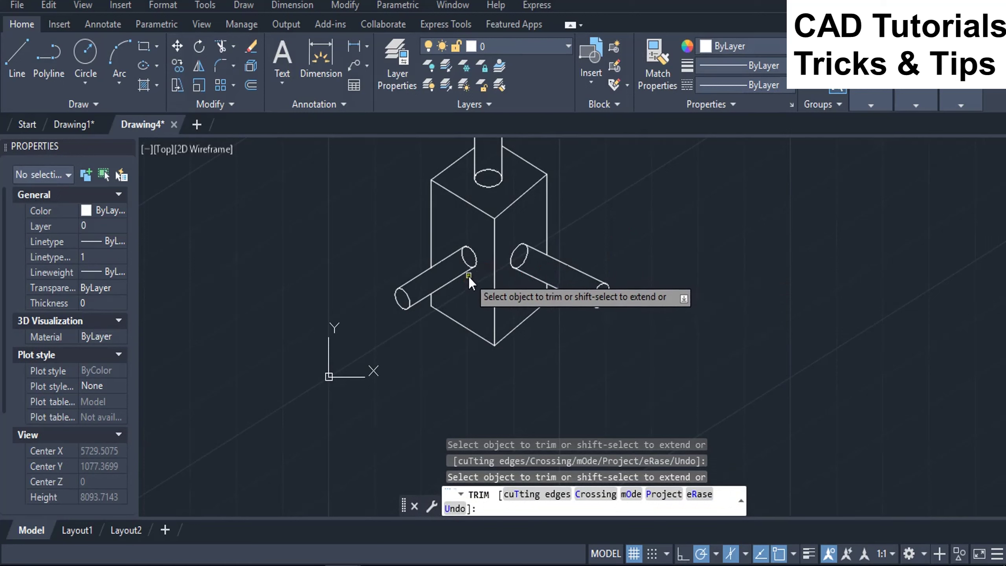
scroll(580, 276, "down", 2)
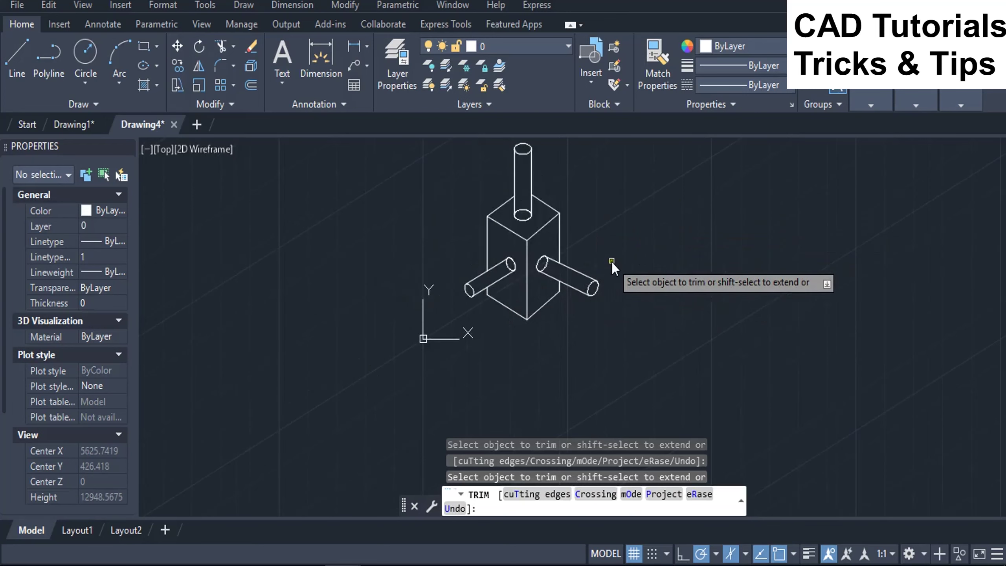
scroll(611, 262, "up", 2)
key("Escape")
Switch the isometric drafting plane to the top isoplane.
scroll(584, 265, "down", 2)
scroll(584, 262, "up", 2)
scroll(584, 263, "down", 2)
middle_click_drag(583, 262, 573, 293)
scroll(527, 336, "up", 2)
middle_click_drag(525, 335, 531, 394)
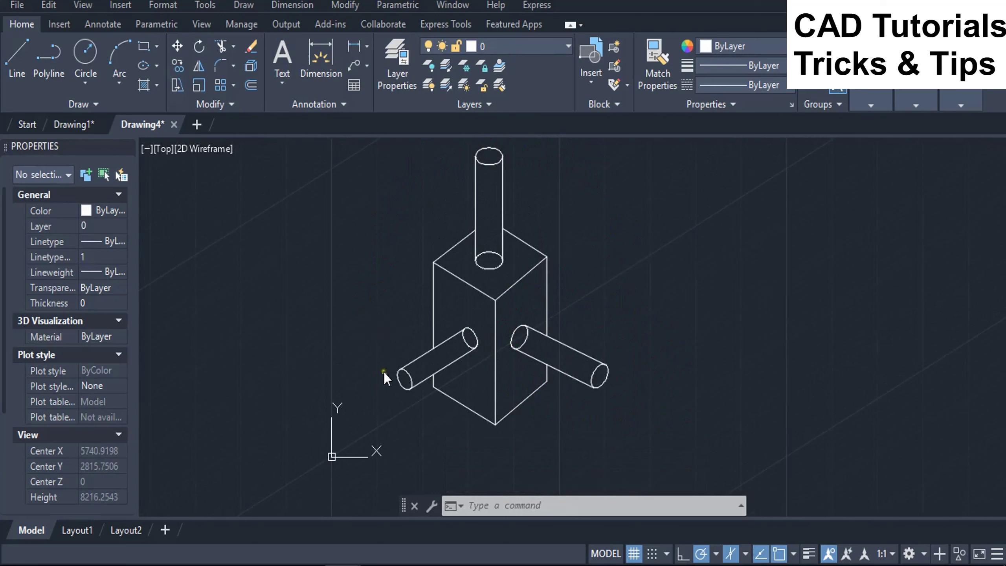
middle_click_drag(610, 266, 612, 277)
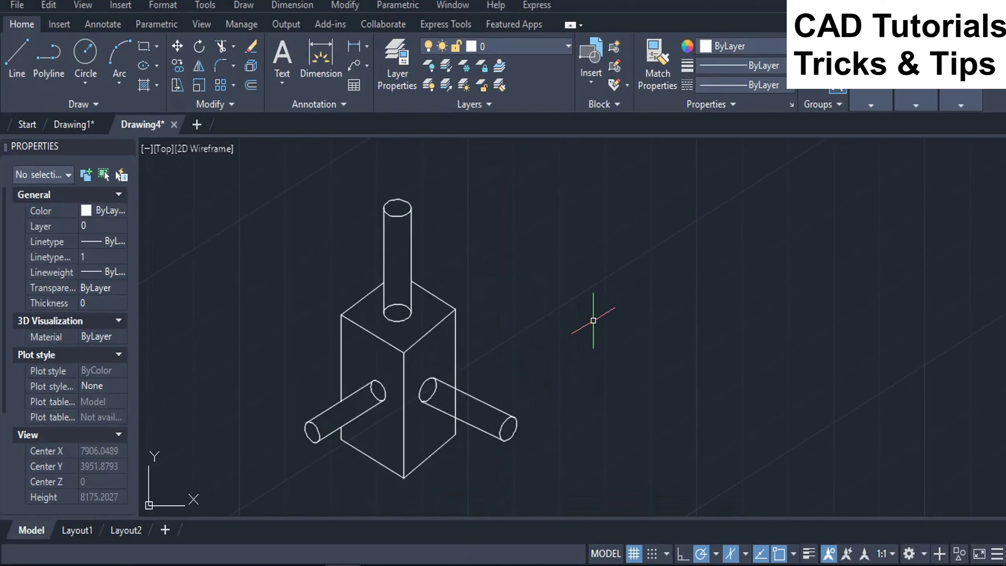
key("F5")
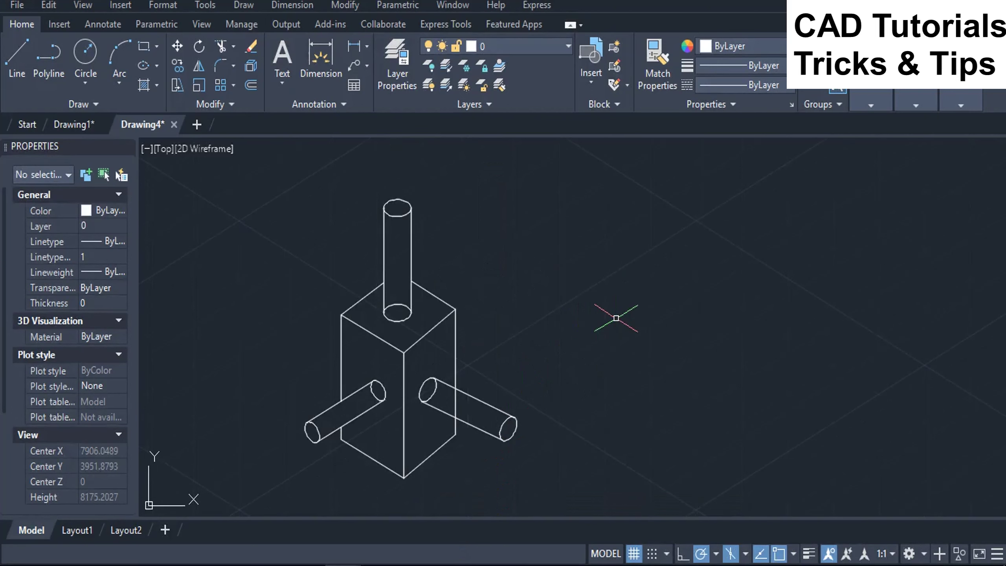